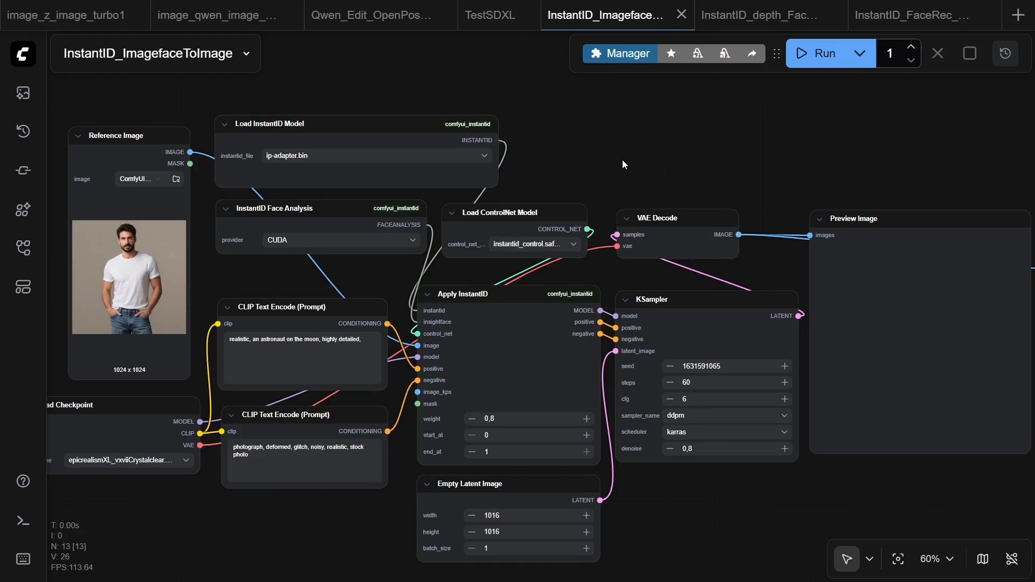
pyautogui.scroll(-1, 622, 160)
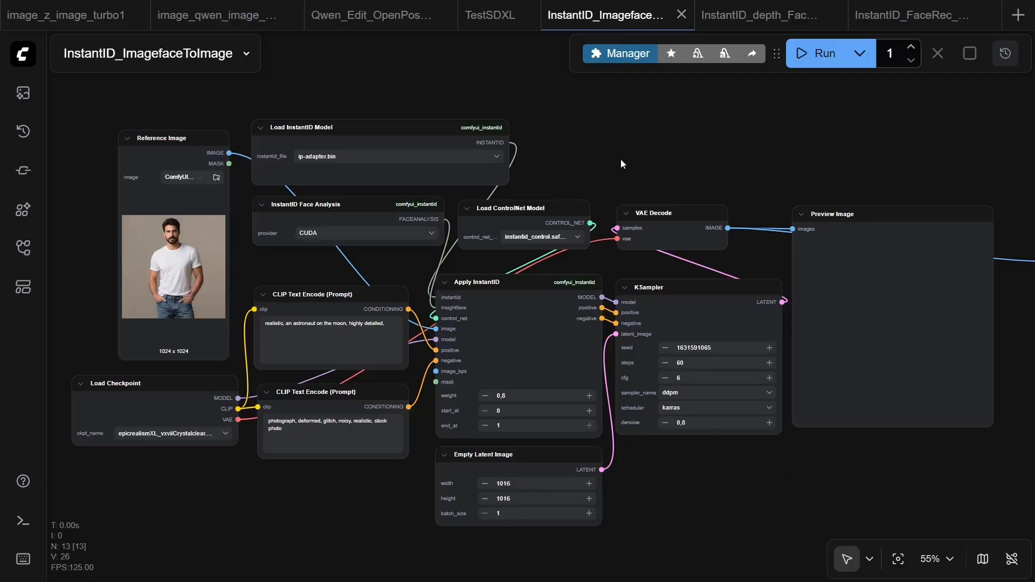
# Step: Run the InstantID workflow and pan toward the sampler while the astronaut portrait generates
pyautogui.moveTo(684, 218); pyautogui.dragTo(691, 210)
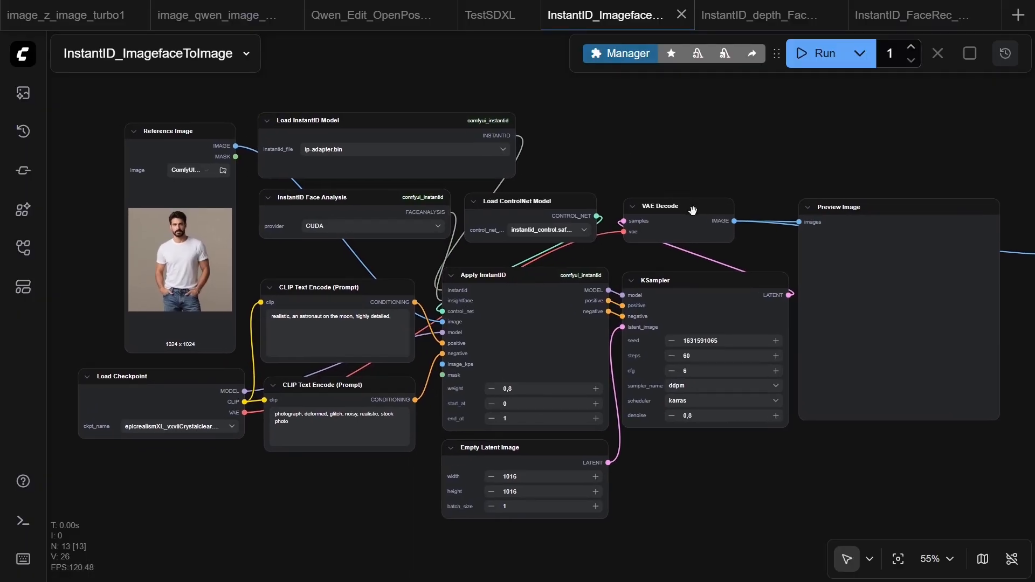
pyautogui.click(810, 60)
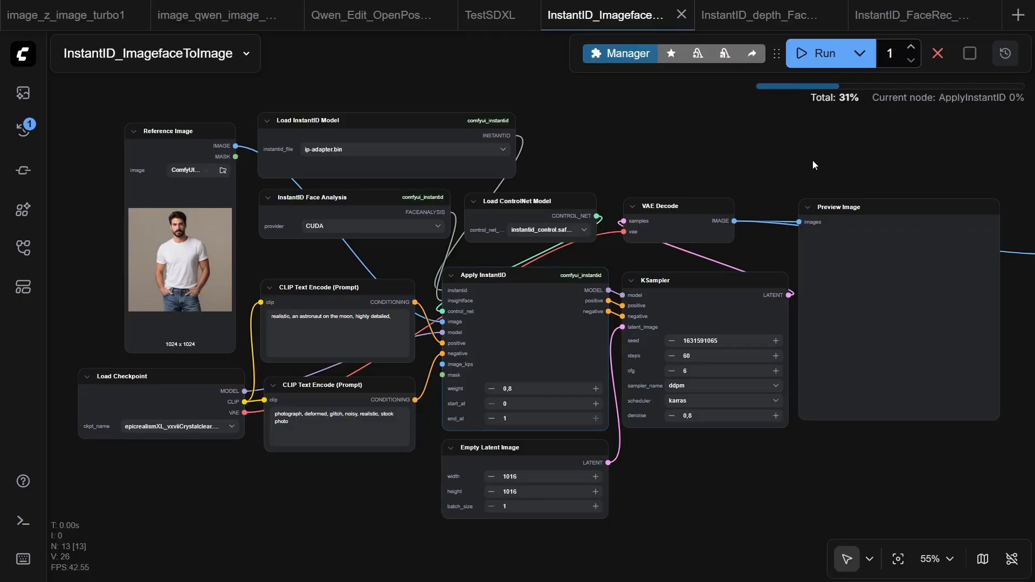
pyautogui.scroll(1, 812, 160)
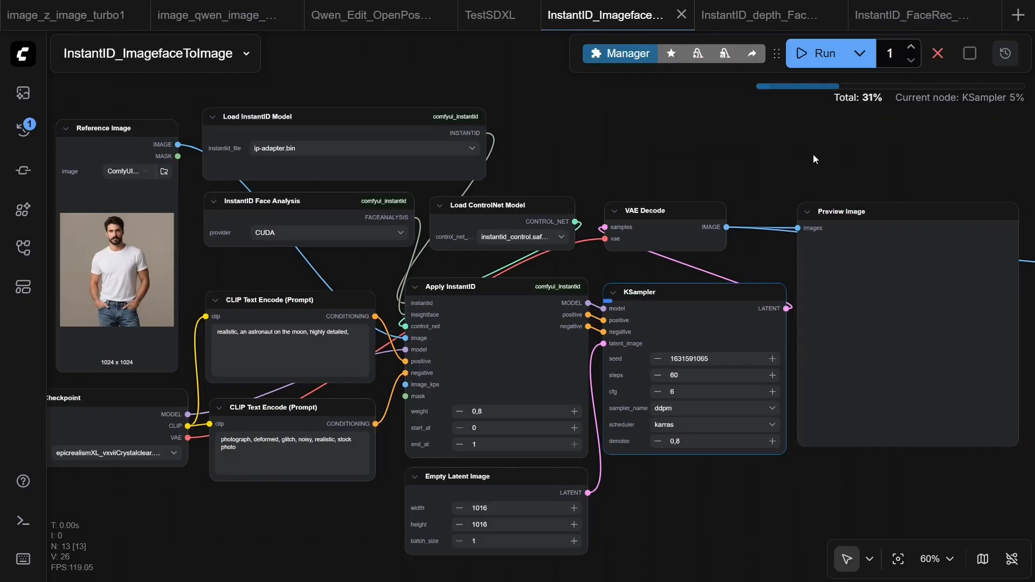
pyautogui.moveTo(813, 153)
pyautogui.mouseDown()
pyautogui.moveTo(658, 152)
pyautogui.moveTo(538, 138)
pyautogui.moveTo(538, 56)
pyautogui.mouseUp()
pyautogui.scroll(2, 591, 140)
pyautogui.scroll(2, 590, 139)
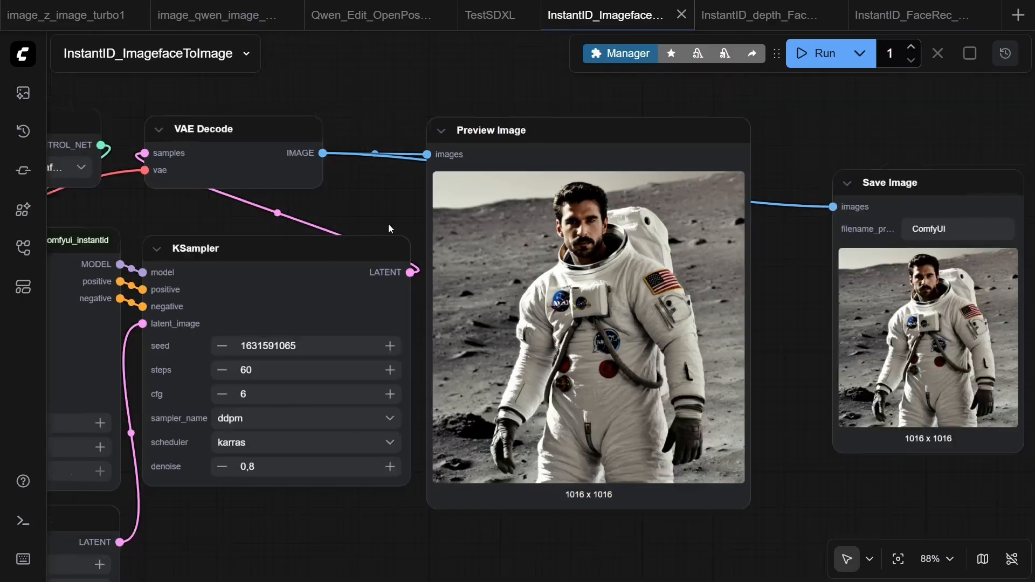
pyautogui.scroll(-2, 389, 224)
pyautogui.moveTo(366, 223); pyautogui.dragTo(501, 234)
pyautogui.moveTo(327, 235); pyautogui.dragTo(485, 243)
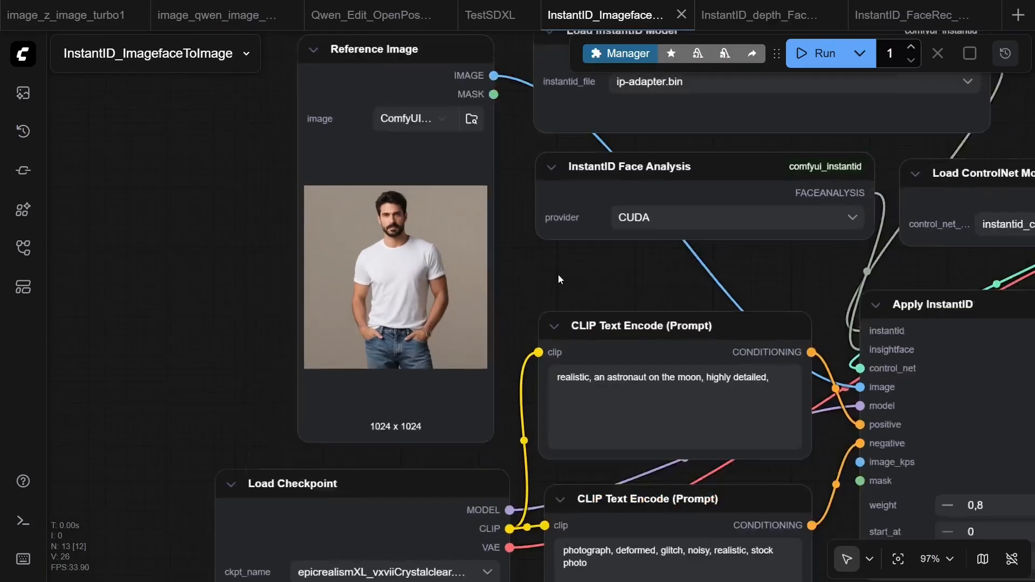
pyautogui.scroll(3, 243, 259)
pyautogui.scroll(3, 340, 300)
pyautogui.moveTo(340, 299); pyautogui.dragTo(674, 322)
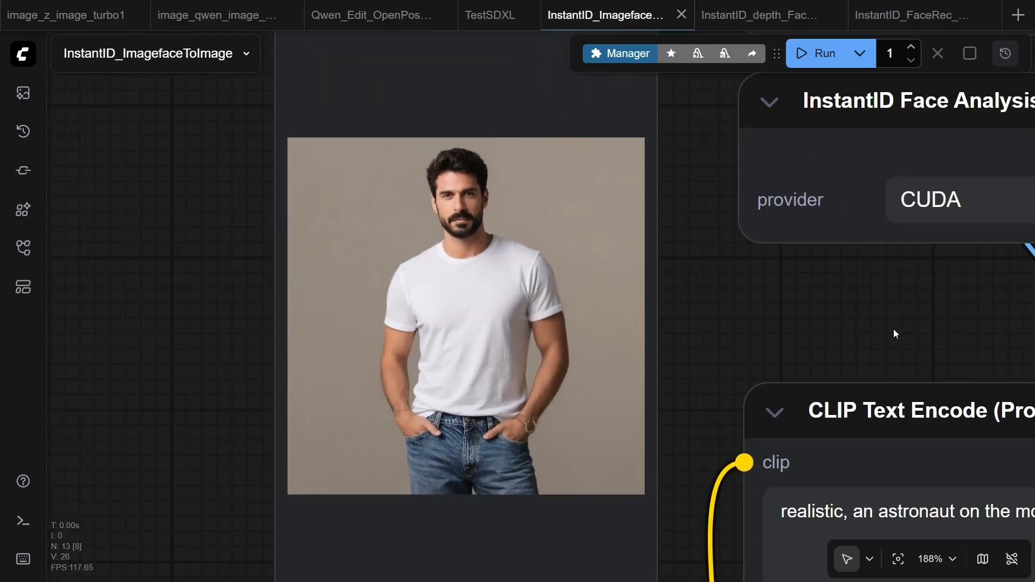
pyautogui.scroll(-3, 907, 331)
pyautogui.scroll(-2, 907, 331)
pyautogui.scroll(-2, 647, 315)
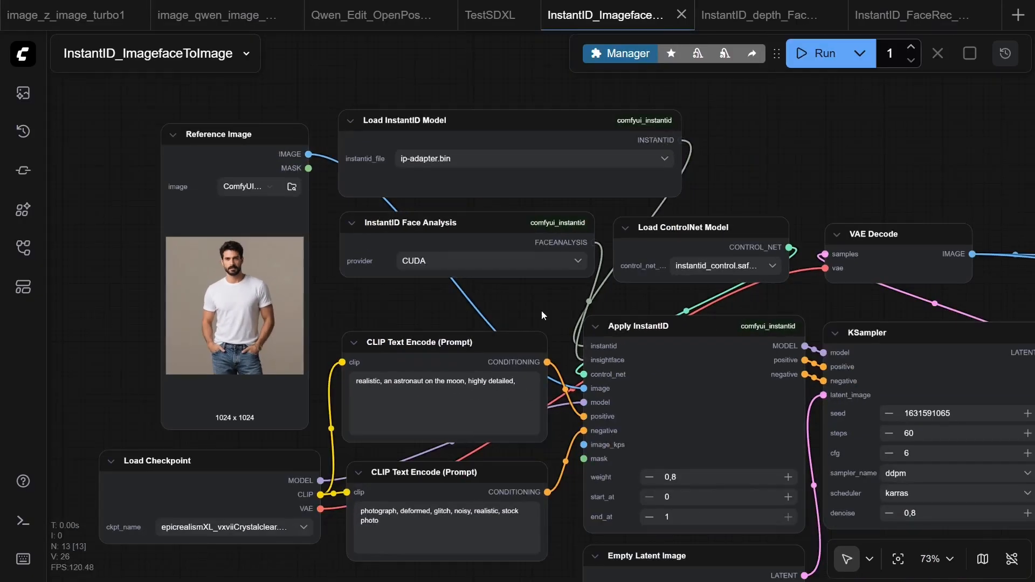
pyautogui.scroll(-3, 541, 310)
pyautogui.moveTo(404, 291); pyautogui.dragTo(248, 273)
pyautogui.moveTo(119, 189); pyautogui.dragTo(582, 242)
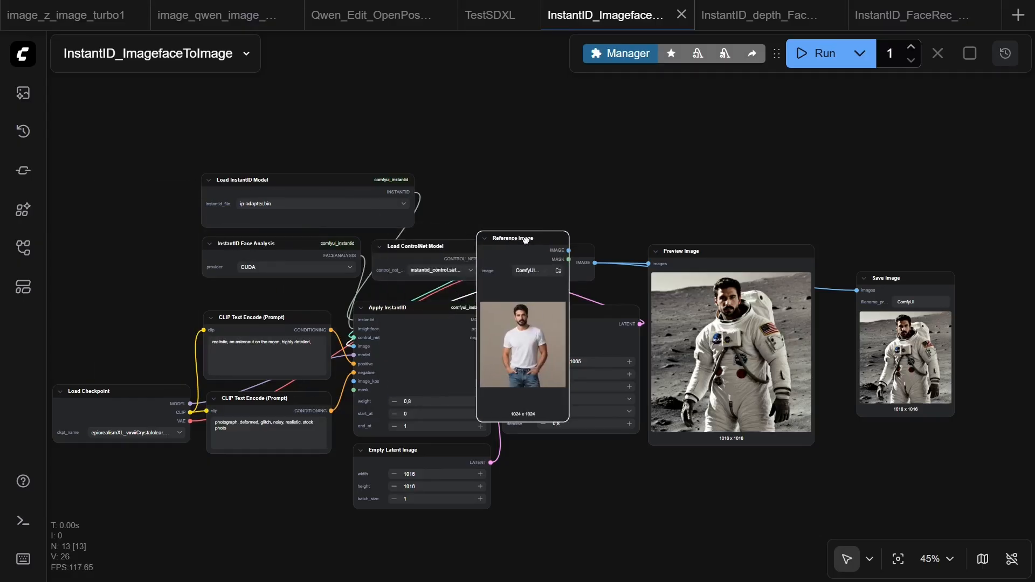
pyautogui.scroll(5, 615, 267)
pyautogui.scroll(2, 766, 199)
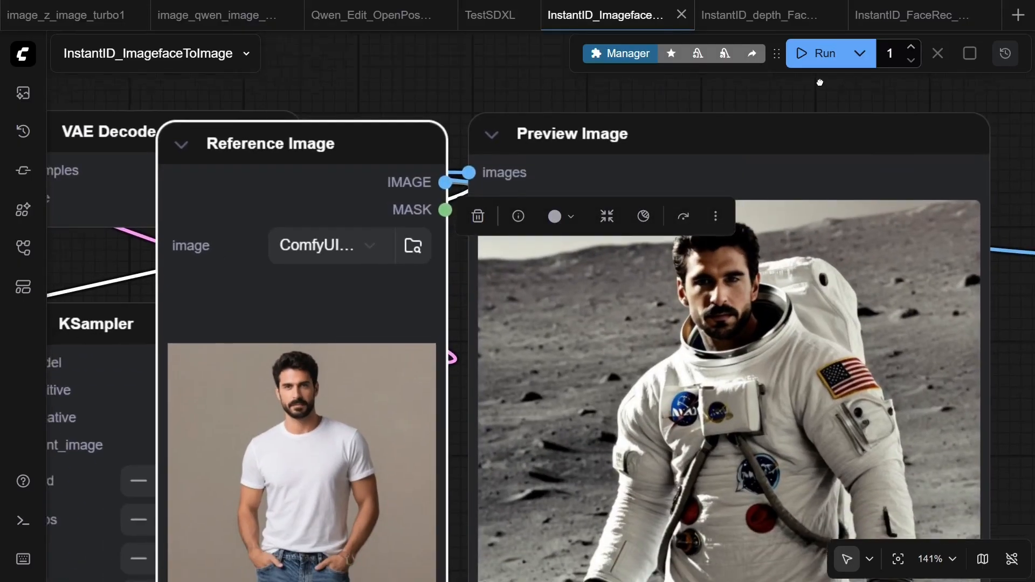
pyautogui.moveTo(760, 364)
pyautogui.mouseDown()
pyautogui.moveTo(784, 410)
pyautogui.moveTo(762, 395)
pyautogui.mouseUp()
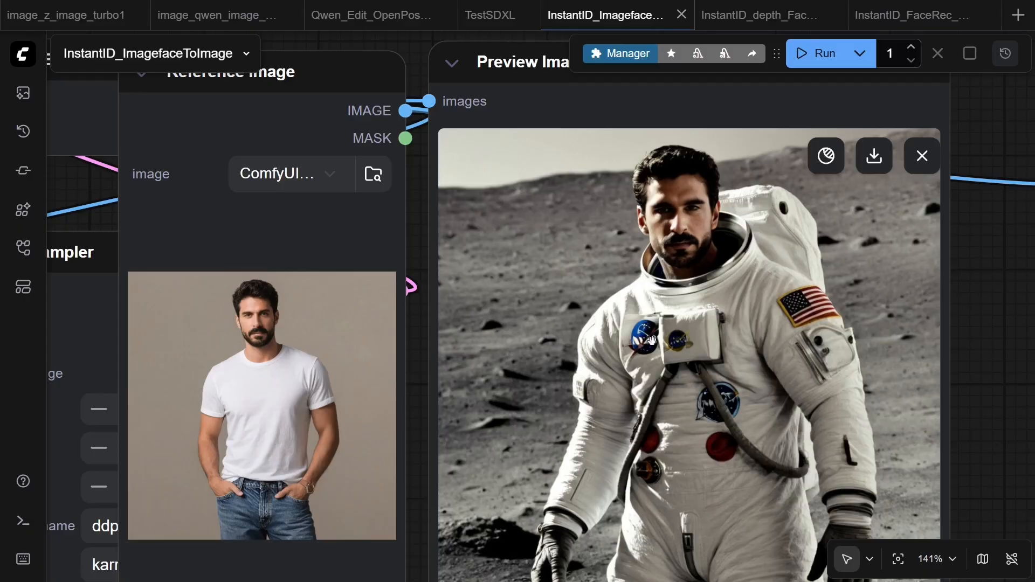
pyautogui.scroll(-3, 486, 377)
pyautogui.scroll(-3, 566, 364)
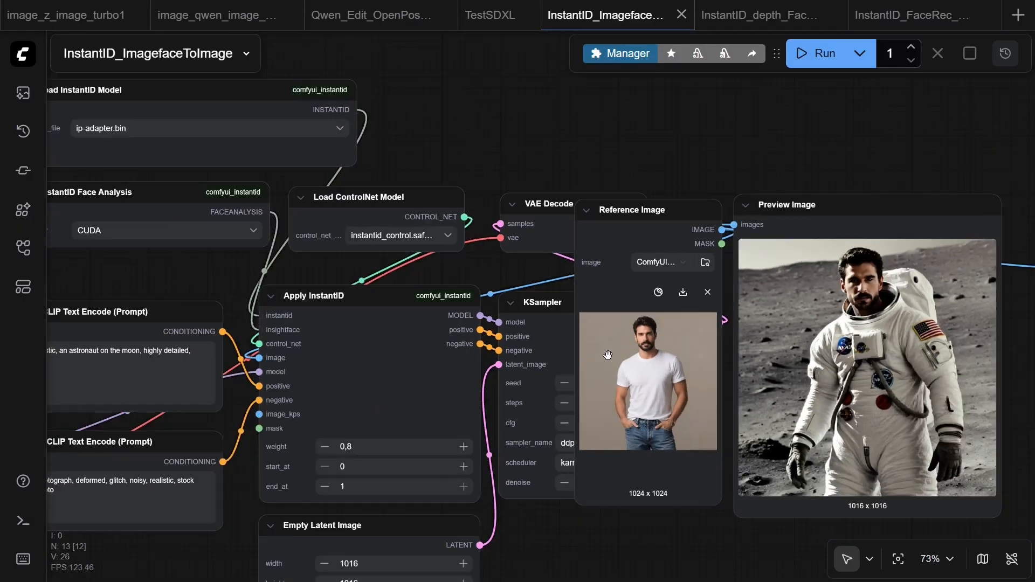
pyautogui.scroll(-3, 609, 355)
pyautogui.scroll(-2, 609, 354)
pyautogui.moveTo(614, 277); pyautogui.dragTo(191, 225)
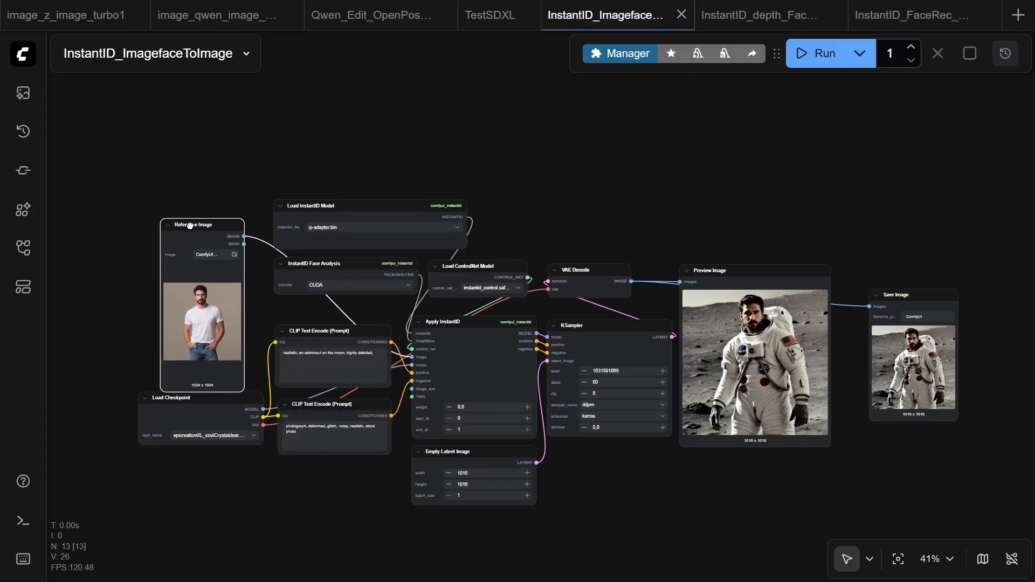
pyautogui.scroll(3, 601, 379)
pyautogui.scroll(3, 590, 340)
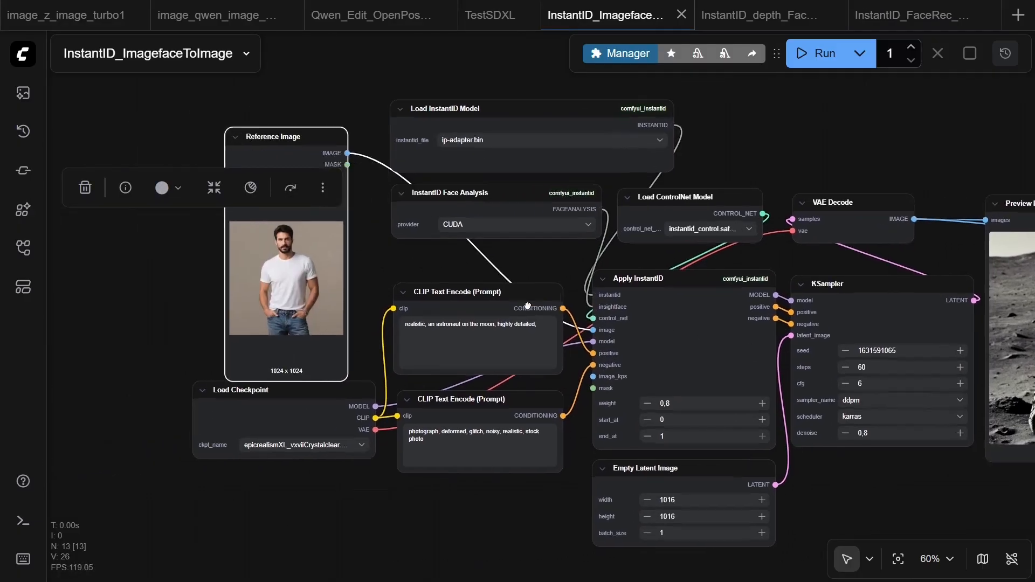
pyautogui.scroll(3, 582, 307)
pyautogui.scroll(2, 578, 267)
pyautogui.click(579, 244)
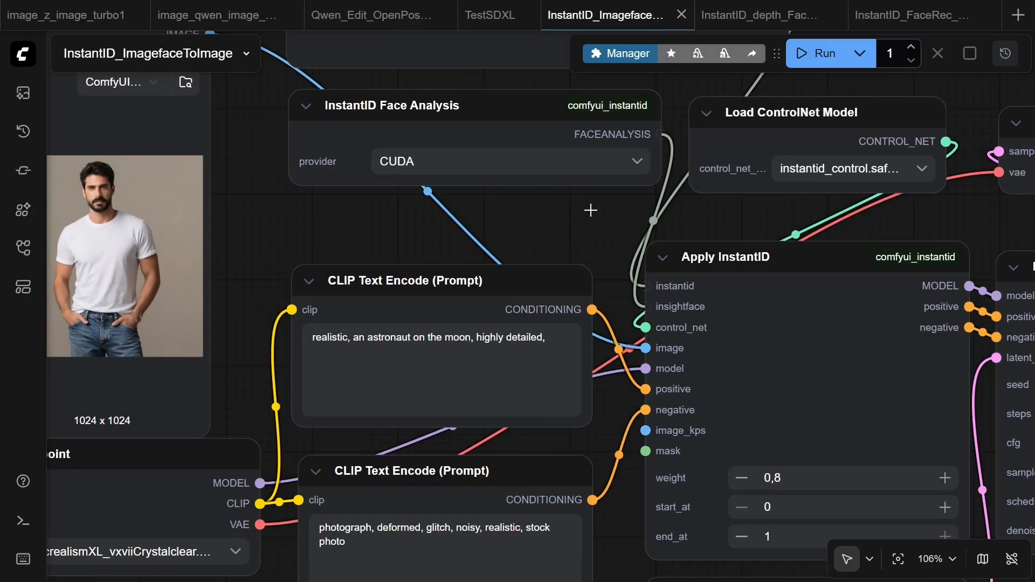
pyautogui.moveTo(590, 211)
pyautogui.mouseDown()
pyautogui.moveTo(658, 168)
pyautogui.moveTo(617, 228)
pyautogui.moveTo(537, 287)
pyautogui.mouseUp()
pyautogui.scroll(-1, 617, 228)
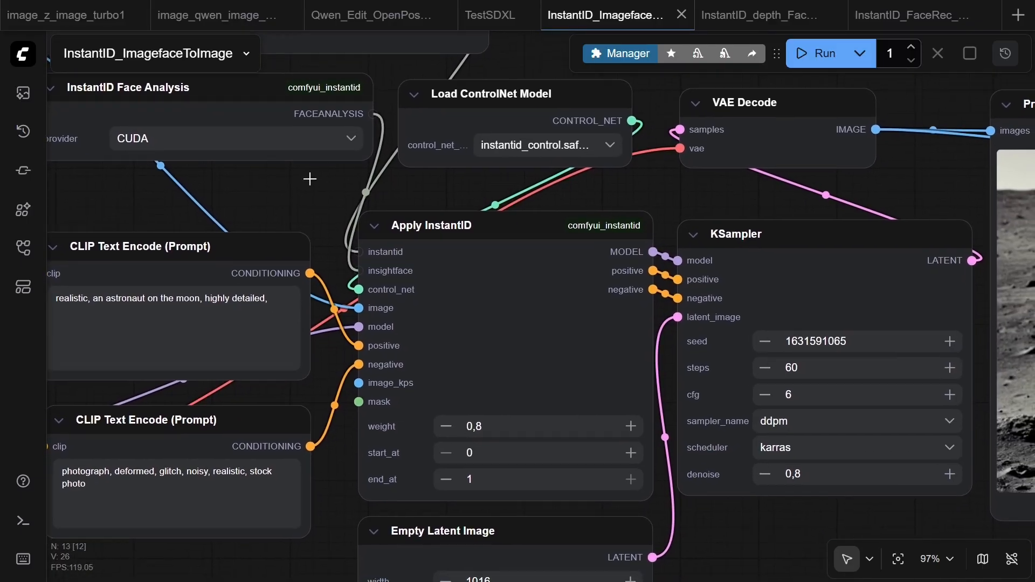
pyautogui.scroll(-5, 309, 179)
pyautogui.moveTo(294, 208)
pyautogui.mouseDown()
pyautogui.moveTo(331, 200)
pyautogui.moveTo(417, 250)
pyautogui.moveTo(386, 249)
pyautogui.mouseUp()
pyautogui.scroll(1, 417, 250)
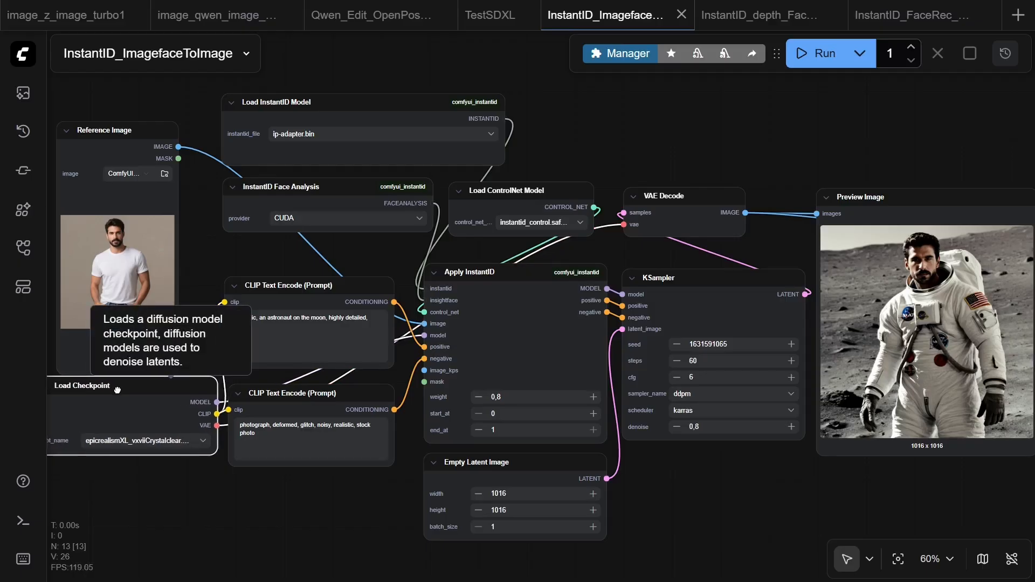
pyautogui.moveTo(95, 383); pyautogui.dragTo(148, 401)
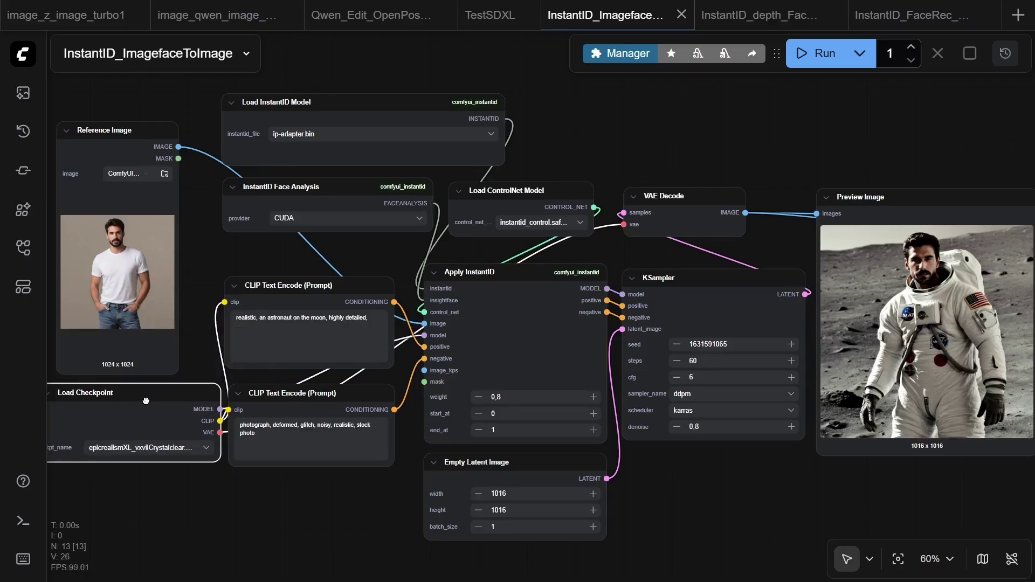
pyautogui.click(298, 511)
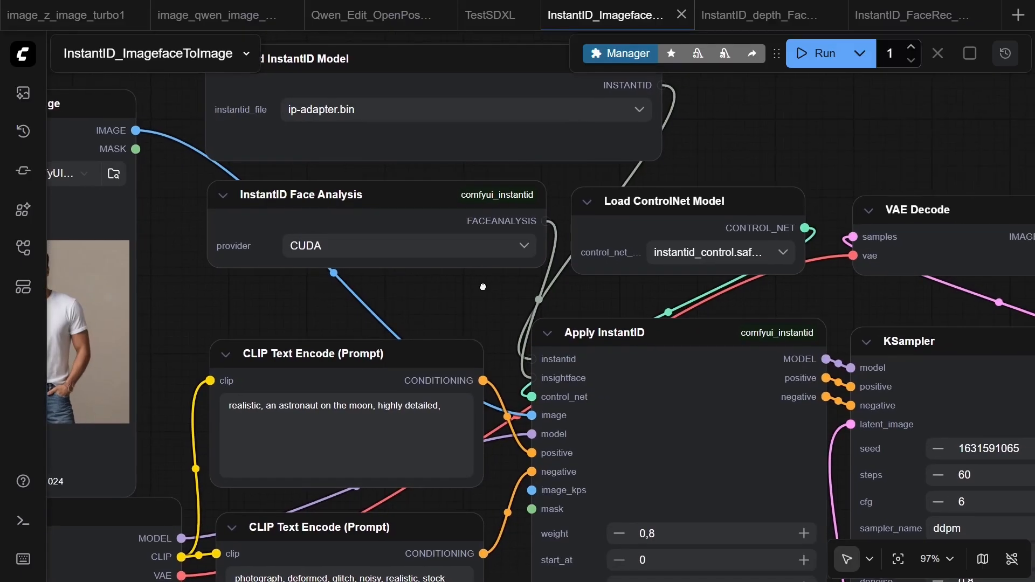
pyautogui.moveTo(501, 308); pyautogui.dragTo(318, 186)
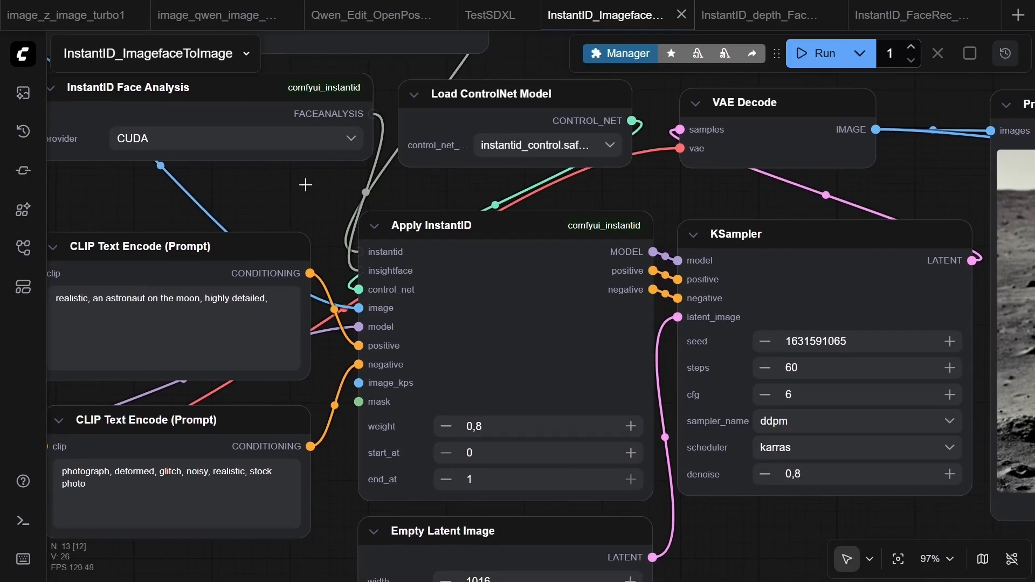
pyautogui.scroll(-4, 317, 186)
pyautogui.scroll(-2, 315, 195)
pyautogui.moveTo(327, 197); pyautogui.dragTo(426, 246)
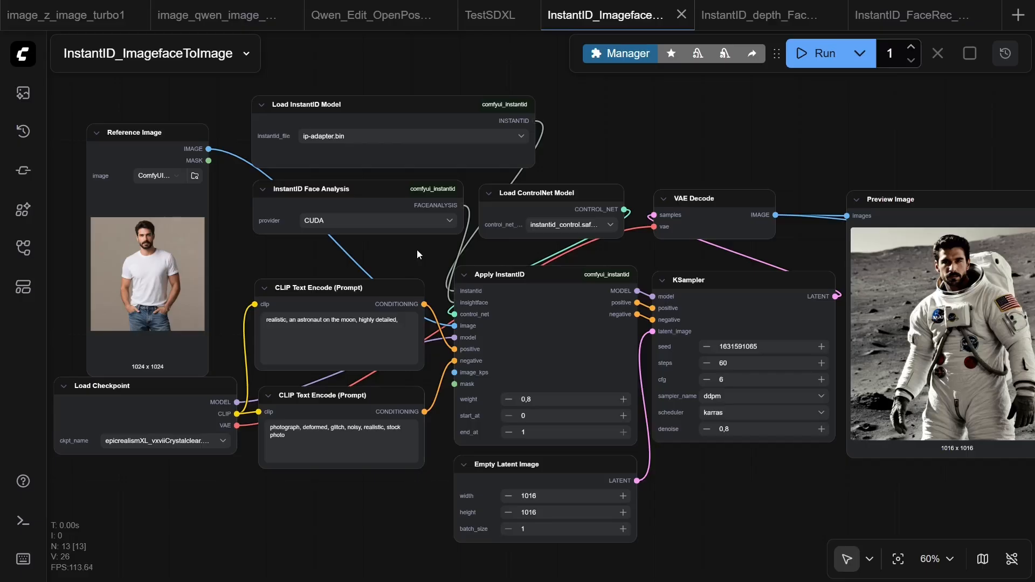
pyautogui.scroll(1, 417, 250)
pyautogui.moveTo(384, 249); pyautogui.dragTo(387, 249)
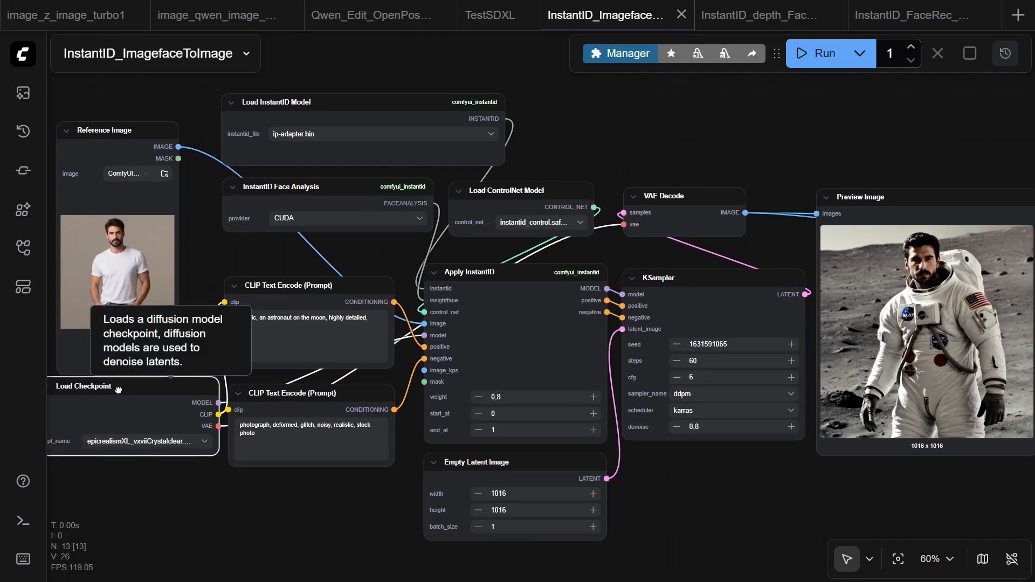
pyautogui.moveTo(103, 383); pyautogui.dragTo(146, 401)
pyautogui.click(298, 511)
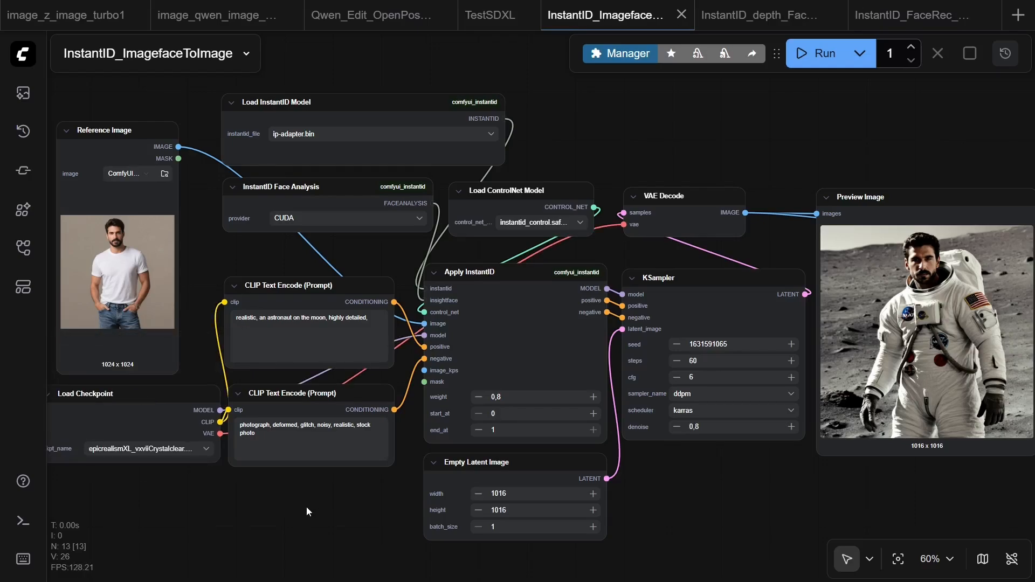
# Step: Switch to the InstantID_depth_FaceSwap workflow, run it, and review the two input photos
pyautogui.click(757, 19)
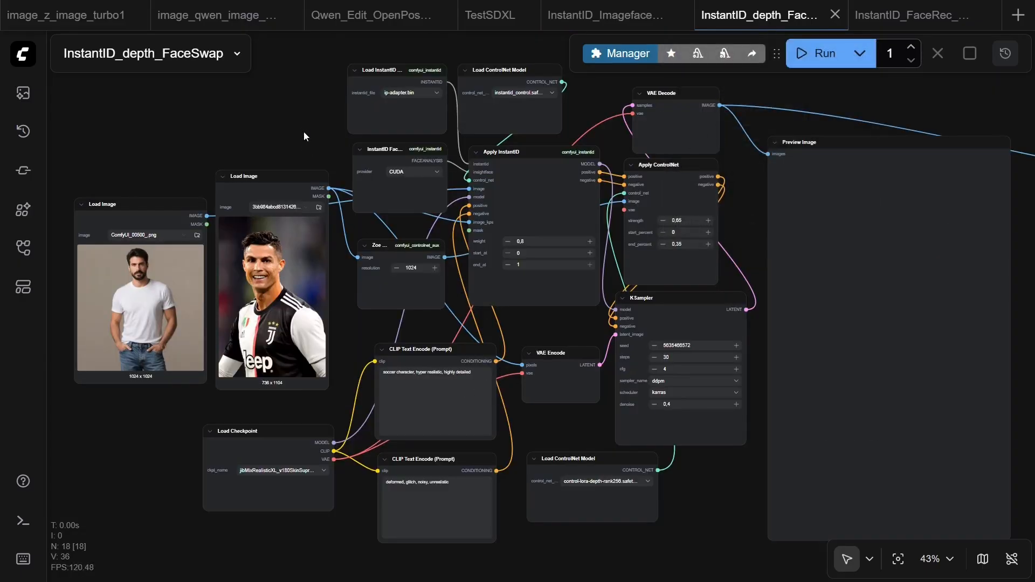
pyautogui.click(819, 55)
pyautogui.scroll(1, 145, 169)
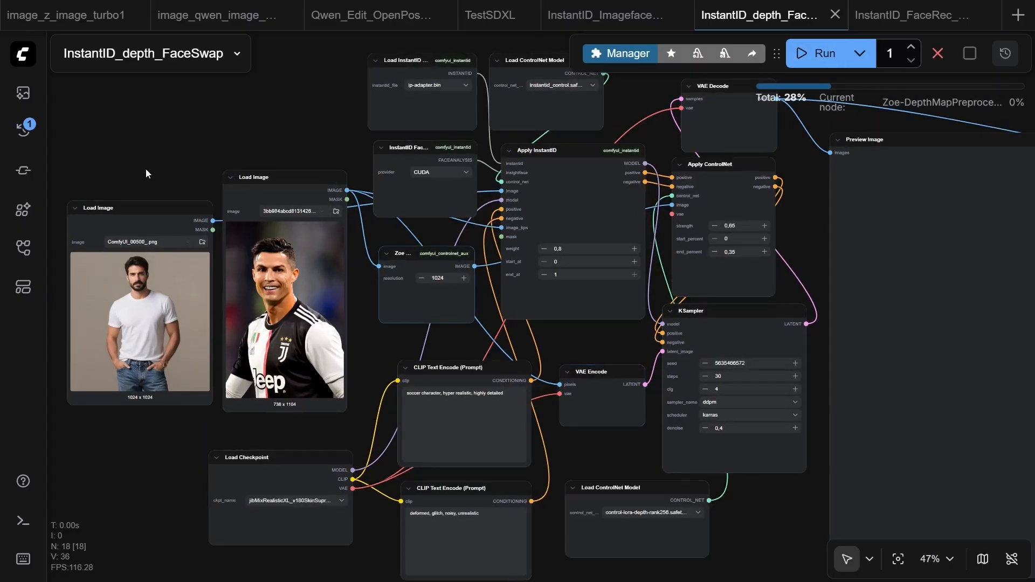
pyautogui.scroll(2, 147, 169)
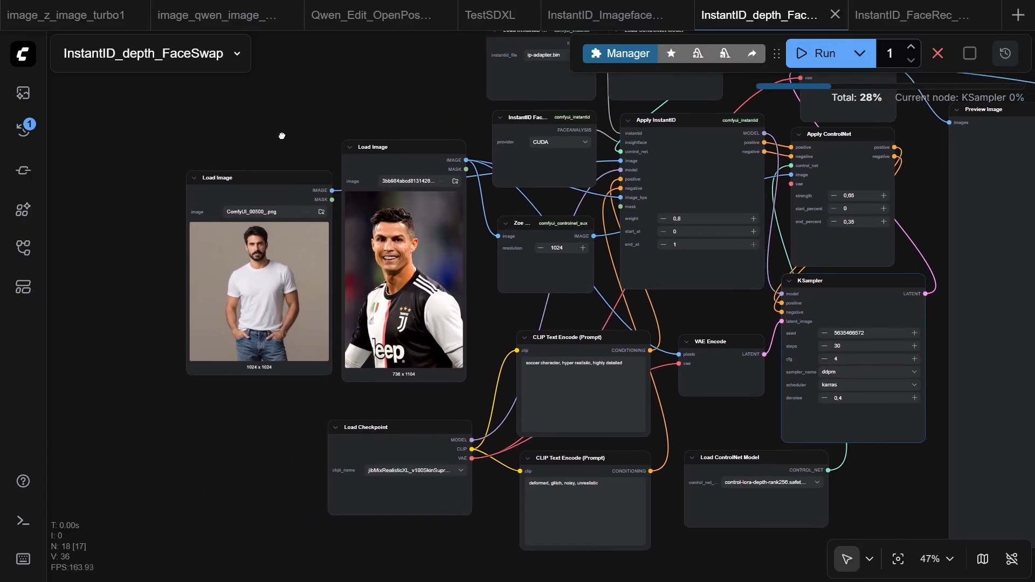
pyautogui.moveTo(148, 170); pyautogui.dragTo(295, 169)
pyautogui.scroll(2, 295, 170)
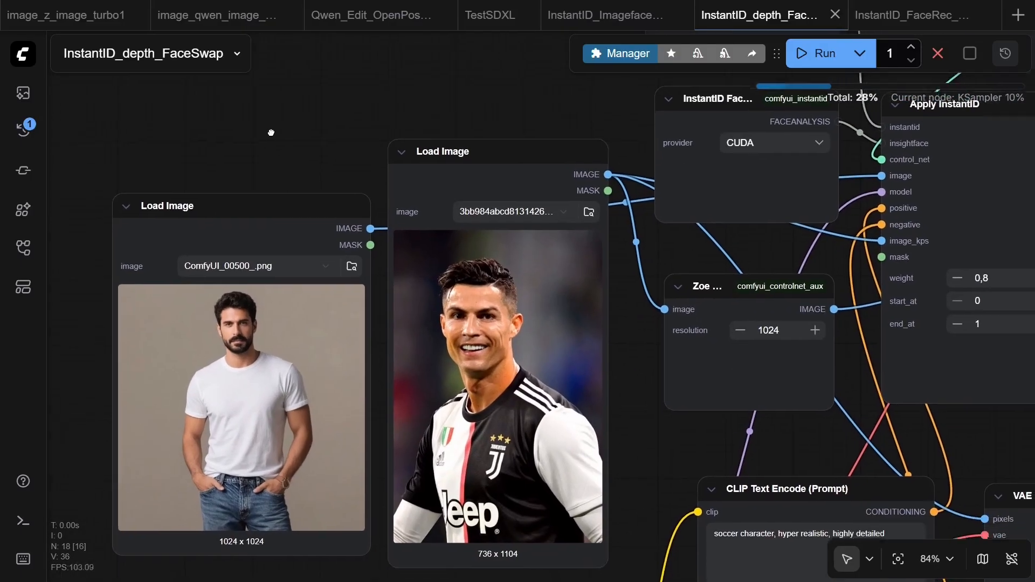
pyautogui.click(215, 170)
pyautogui.click(308, 71)
pyautogui.moveTo(498, 387)
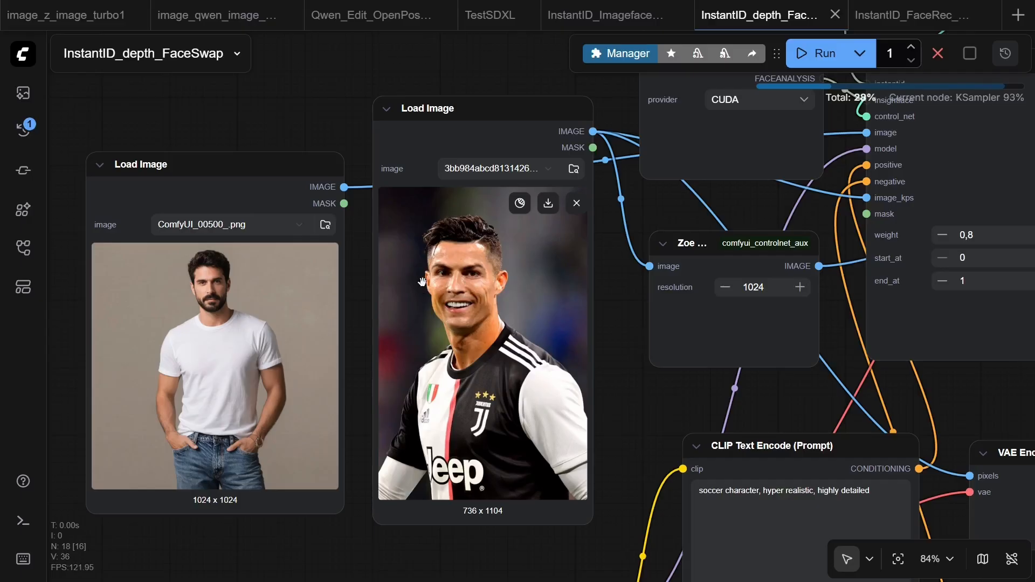
pyautogui.moveTo(678, 401)
pyautogui.mouseDown()
pyautogui.moveTo(456, 387)
pyautogui.moveTo(428, 249)
pyautogui.moveTo(415, 245)
pyautogui.moveTo(390, 395)
pyautogui.moveTo(355, 463)
pyautogui.mouseUp()
pyautogui.scroll(-3, 451, 388)
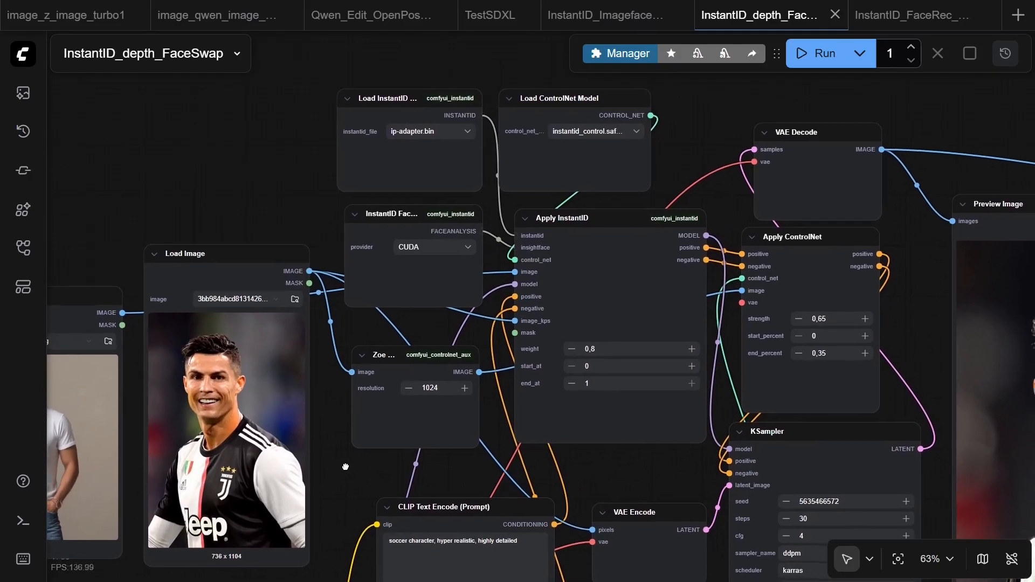
# Step: Move the footballer photo node right of the portrait node and review Apply InstantID and the whole graph
pyautogui.moveTo(354, 463)
pyautogui.mouseDown()
pyautogui.moveTo(296, 443)
pyautogui.moveTo(266, 404)
pyautogui.moveTo(280, 384)
pyautogui.mouseUp()
pyautogui.scroll(-3, 248, 383)
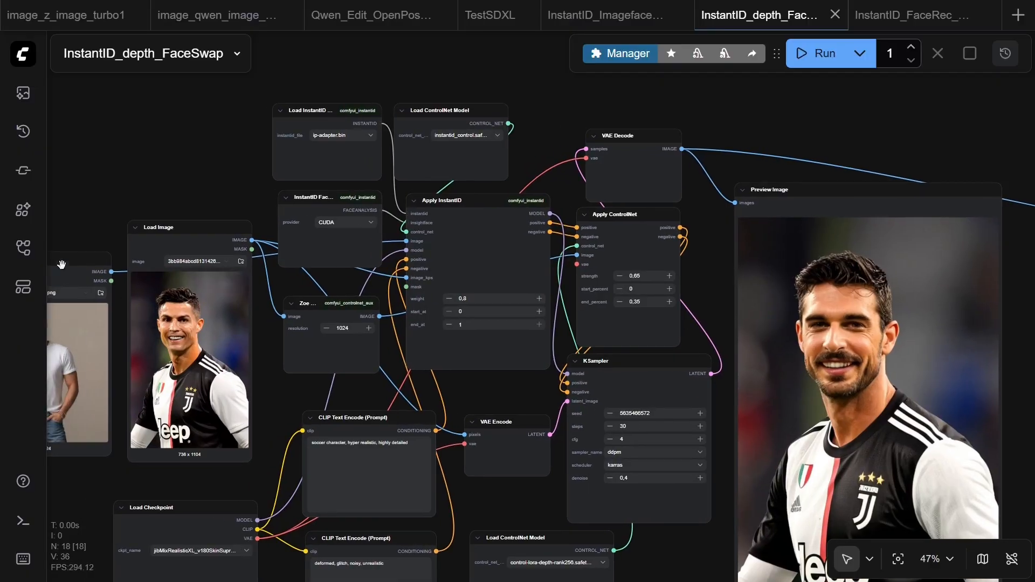
pyautogui.moveTo(67, 263)
pyautogui.mouseDown()
pyautogui.moveTo(81, 268)
pyautogui.moveTo(86, 257)
pyautogui.mouseUp()
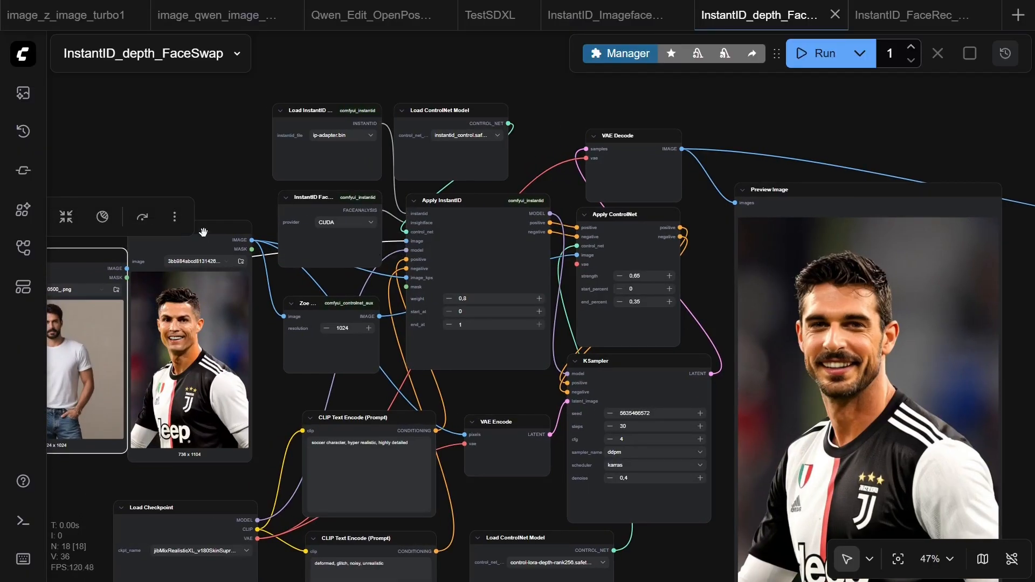
pyautogui.moveTo(203, 233); pyautogui.dragTo(228, 239)
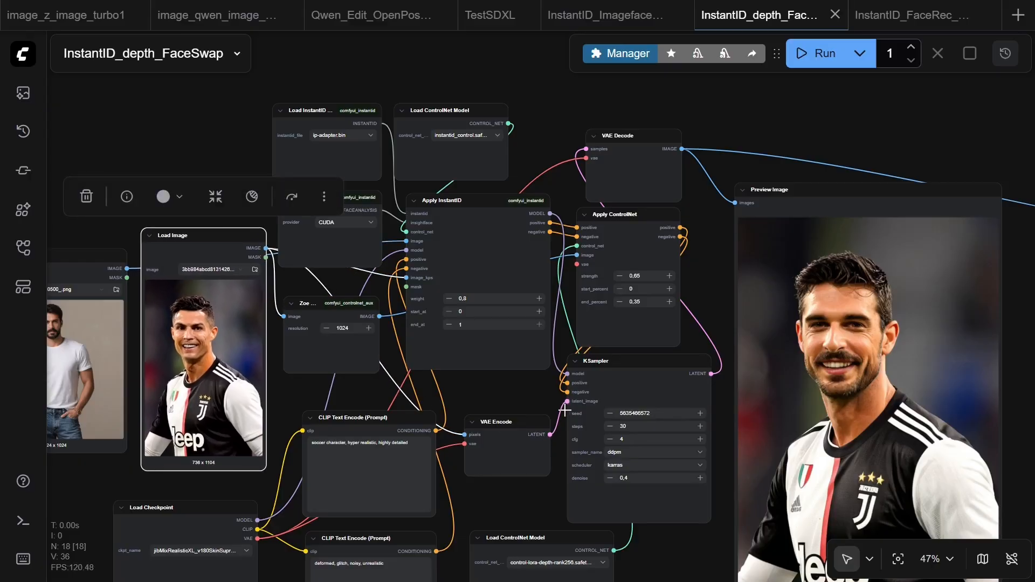
pyautogui.moveTo(228, 241); pyautogui.dragTo(240, 243)
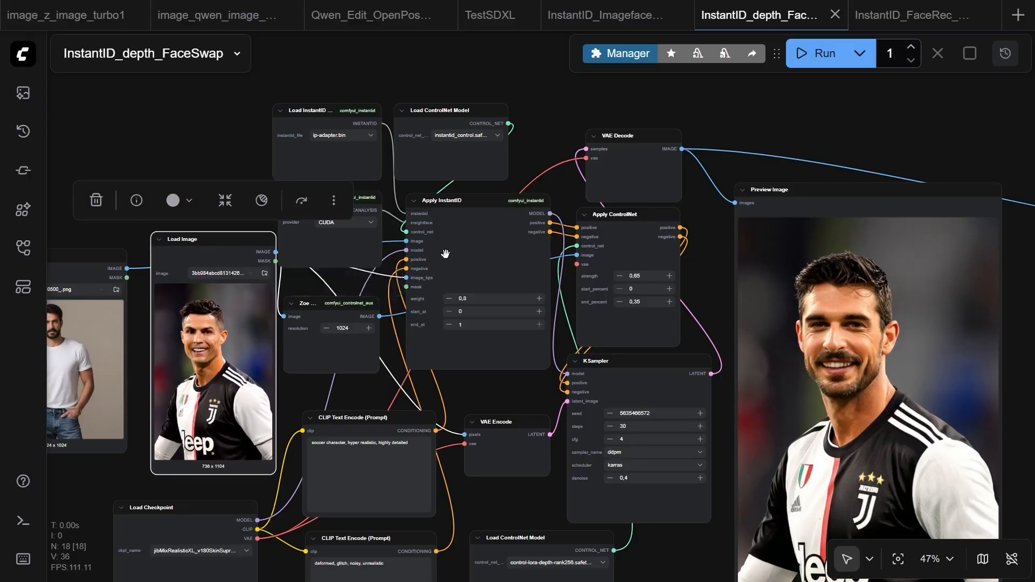
pyautogui.scroll(3, 481, 203)
pyautogui.scroll(3, 478, 251)
pyautogui.click(548, 125)
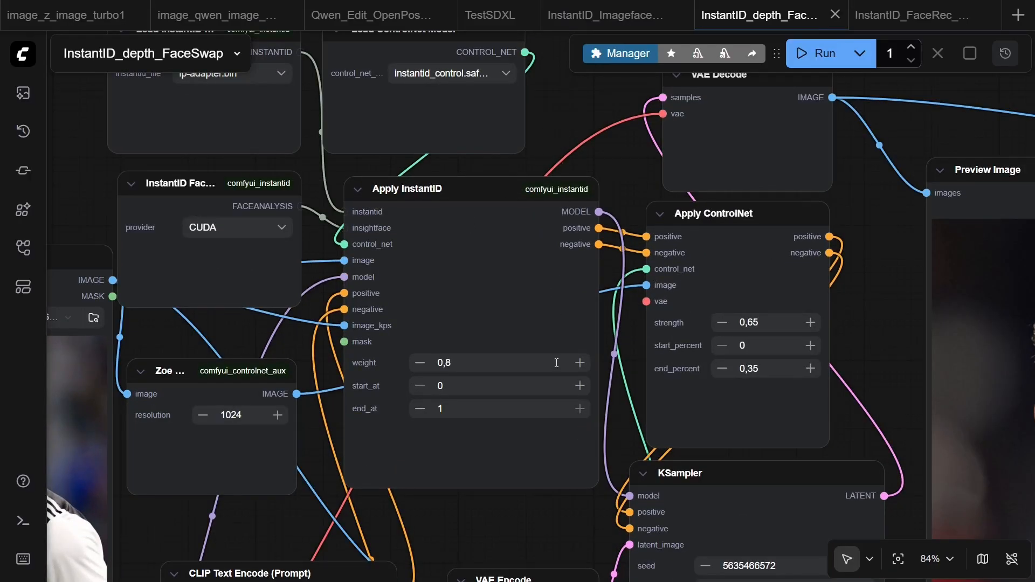
pyautogui.moveTo(561, 518); pyautogui.dragTo(316, 441)
pyautogui.scroll(-3, 259, 408)
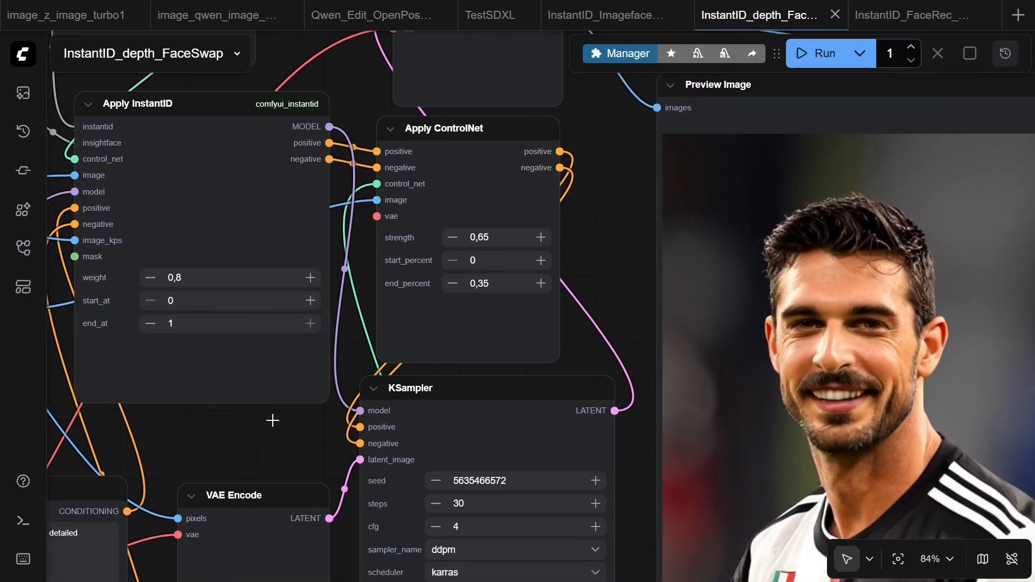
pyautogui.scroll(-3, 259, 409)
pyautogui.moveTo(262, 429)
pyautogui.mouseDown()
pyautogui.moveTo(474, 347)
pyautogui.moveTo(600, 337)
pyautogui.moveTo(557, 333)
pyautogui.mouseUp()
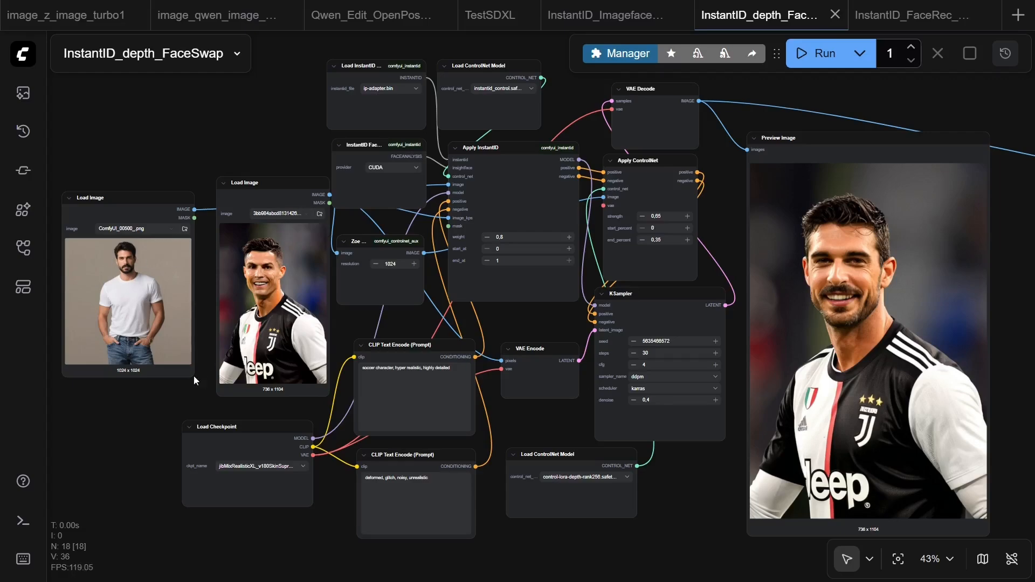
# Step: Enlarge and reposition both Load Image nodes, dismiss the alert and queue the face-swap run with Ctrl+Enter
pyautogui.moveTo(191, 372); pyautogui.dragTo(282, 459)
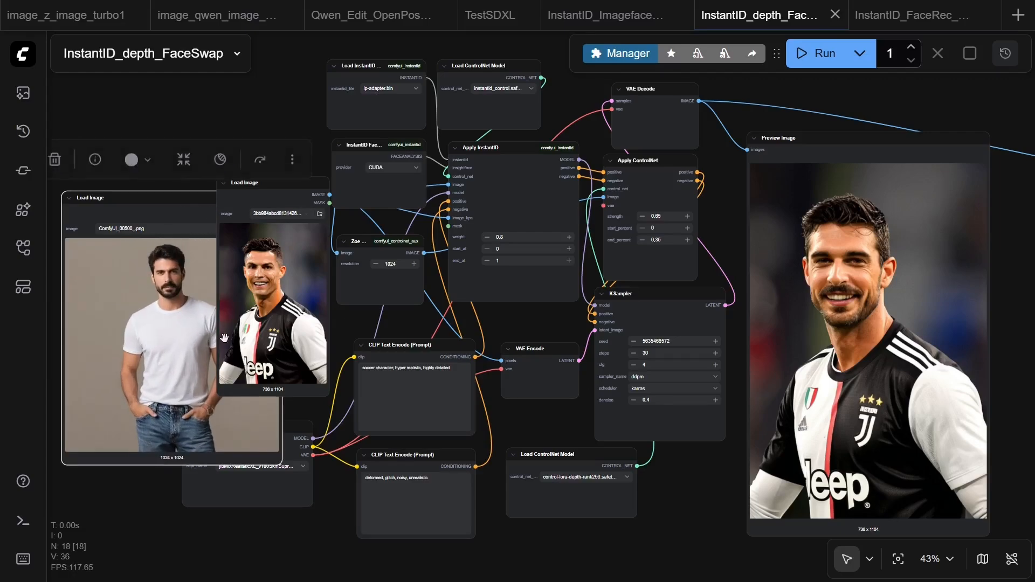
pyautogui.moveTo(139, 198); pyautogui.dragTo(93, 97)
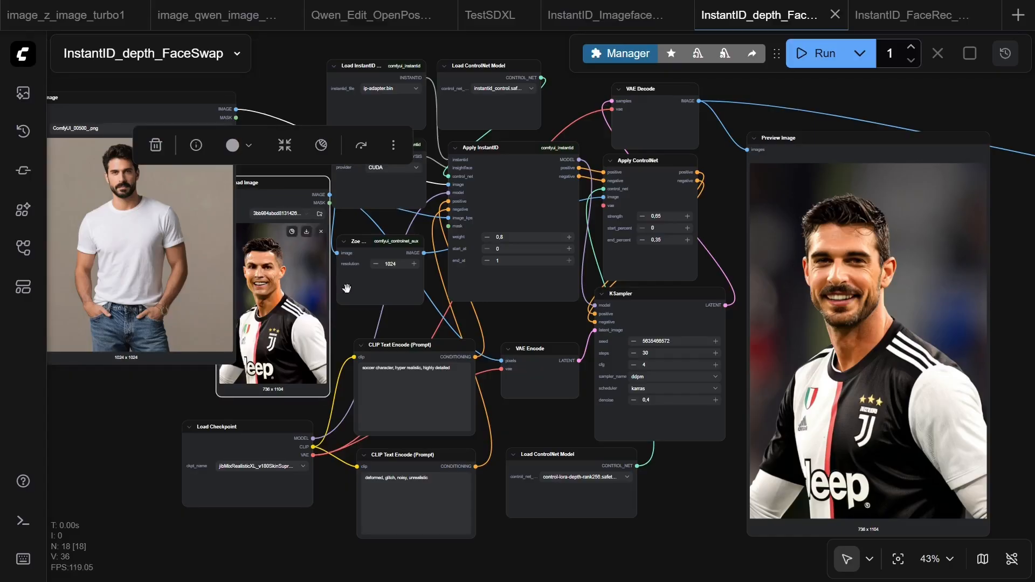
pyautogui.moveTo(328, 398); pyautogui.dragTo(378, 467)
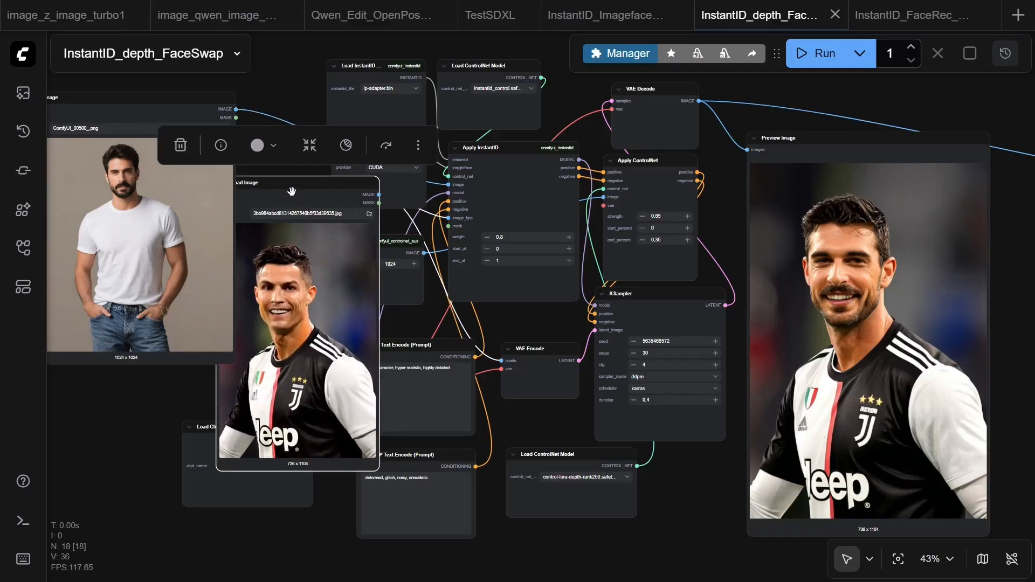
pyautogui.moveTo(293, 187); pyautogui.dragTo(321, 111)
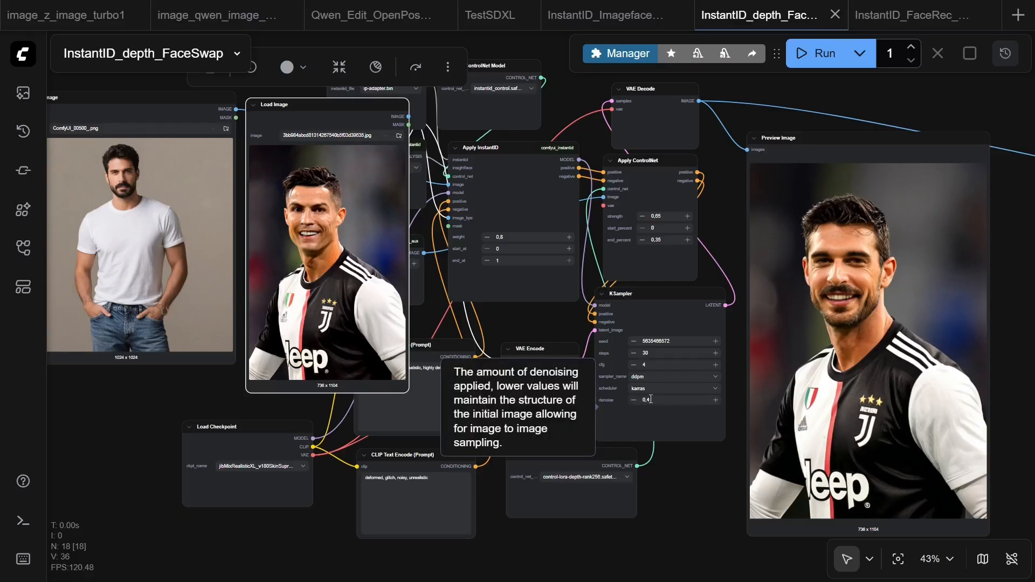
pyautogui.scroll(-3, 243, 222)
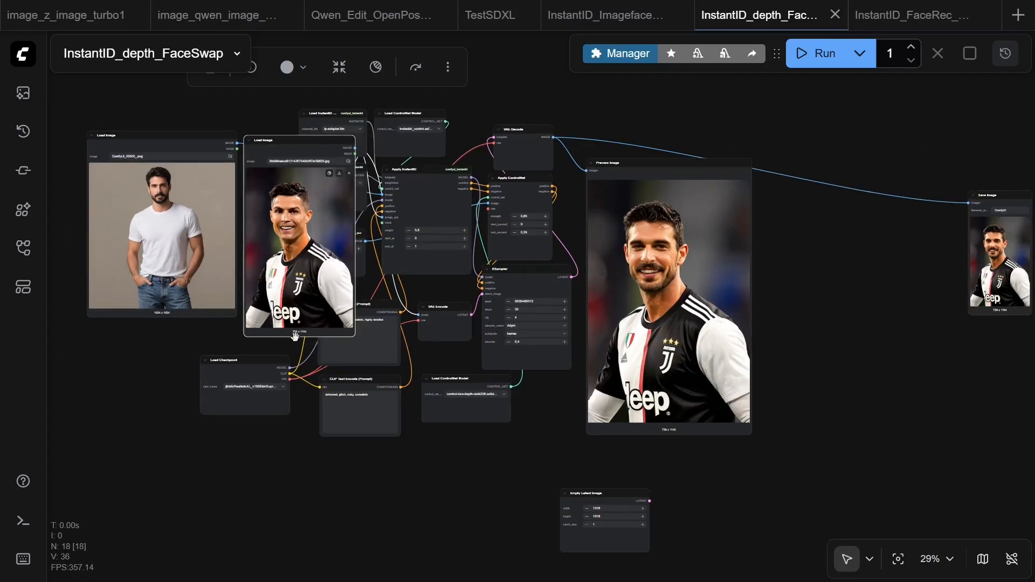
pyautogui.scroll(2, 556, 416)
pyautogui.scroll(2, 598, 464)
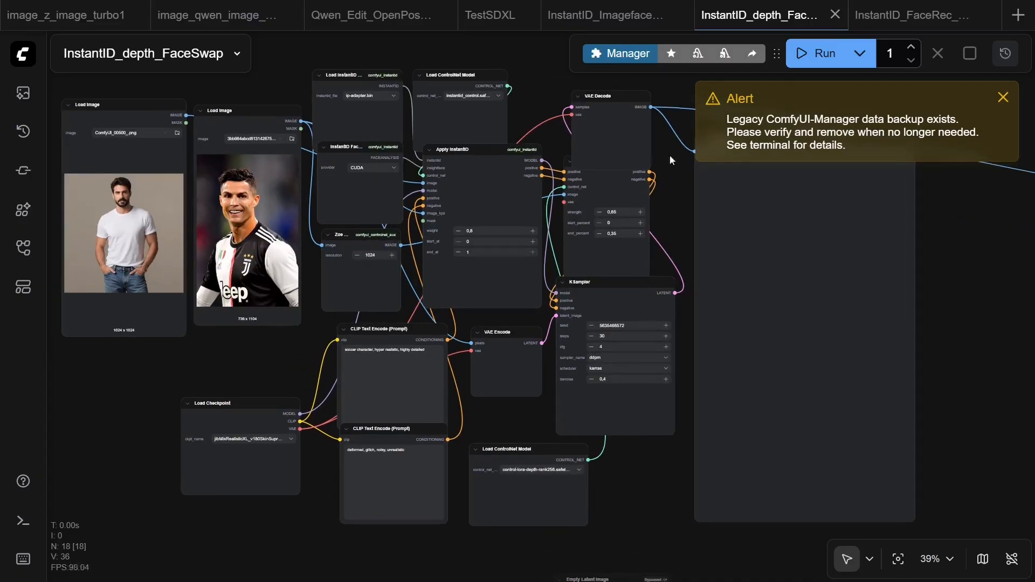
pyautogui.click(1003, 98)
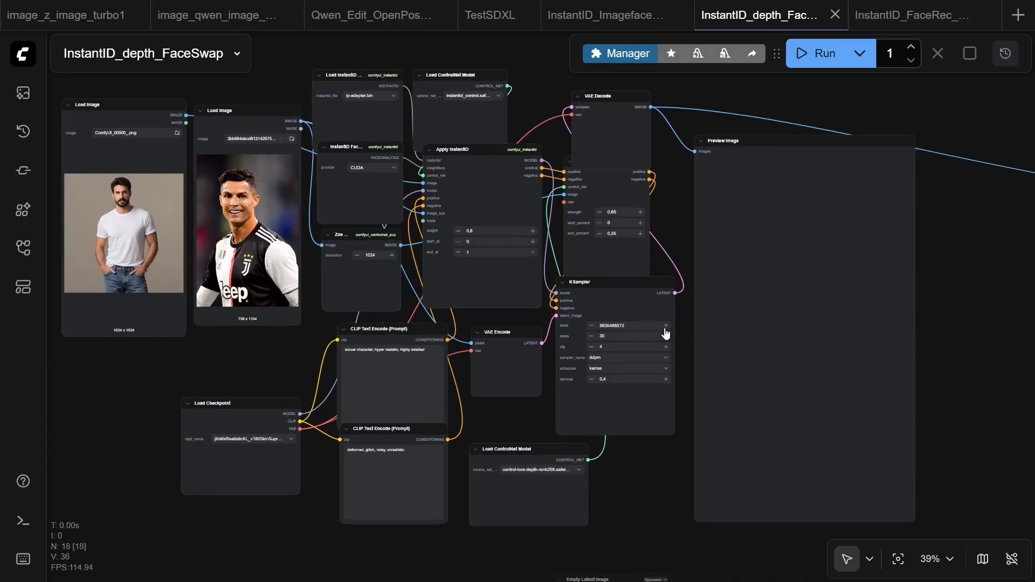
pyautogui.hotkey('ctrl', 'Return')
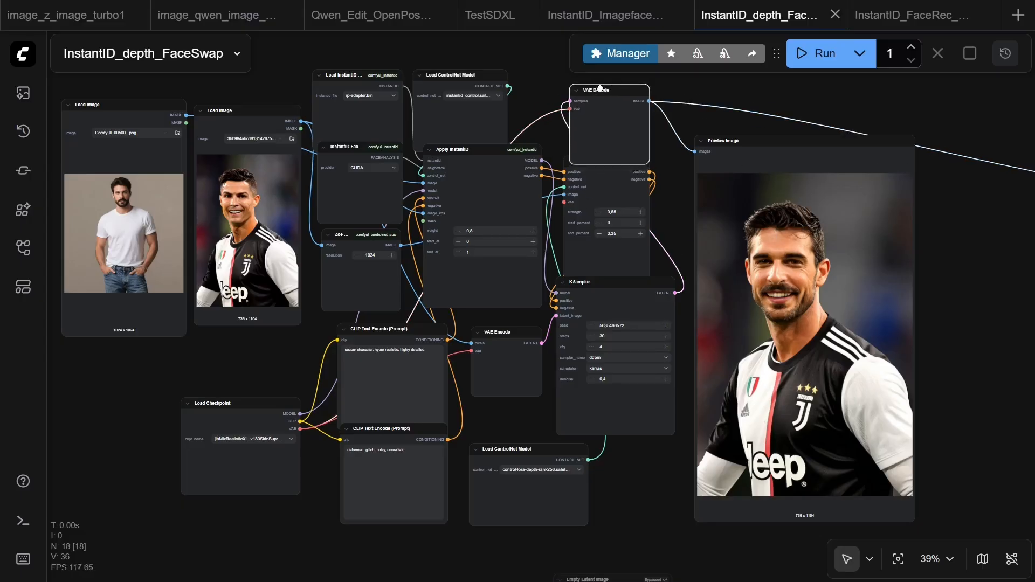
# Step: Tidy the layout of the VAE Decode, KSampler and Apply InstantID nodes
pyautogui.moveTo(606, 141); pyautogui.dragTo(598, 120)
pyautogui.moveTo(616, 285); pyautogui.dragTo(620, 300)
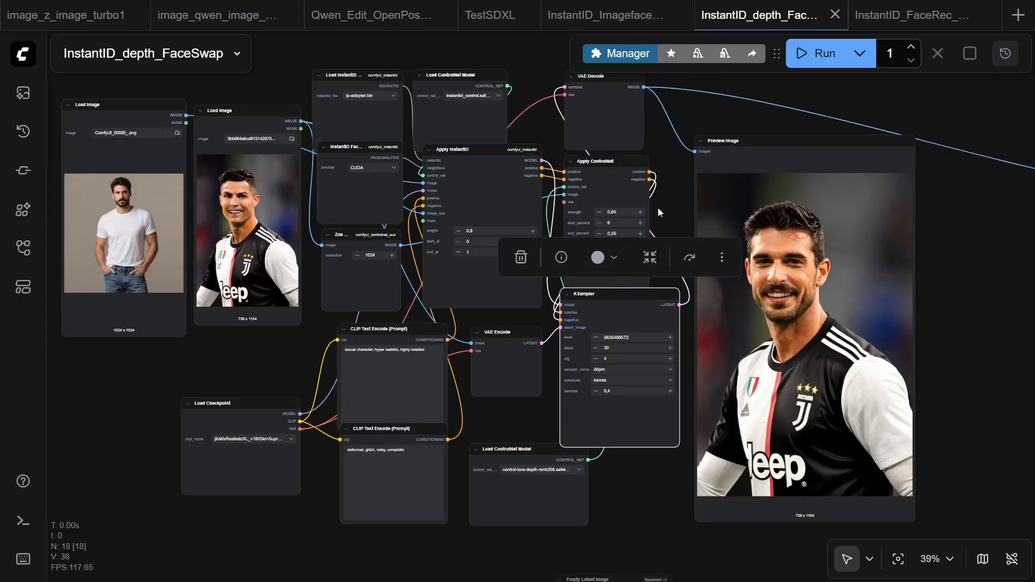
pyautogui.click(684, 242)
pyautogui.moveTo(465, 149); pyautogui.dragTo(465, 157)
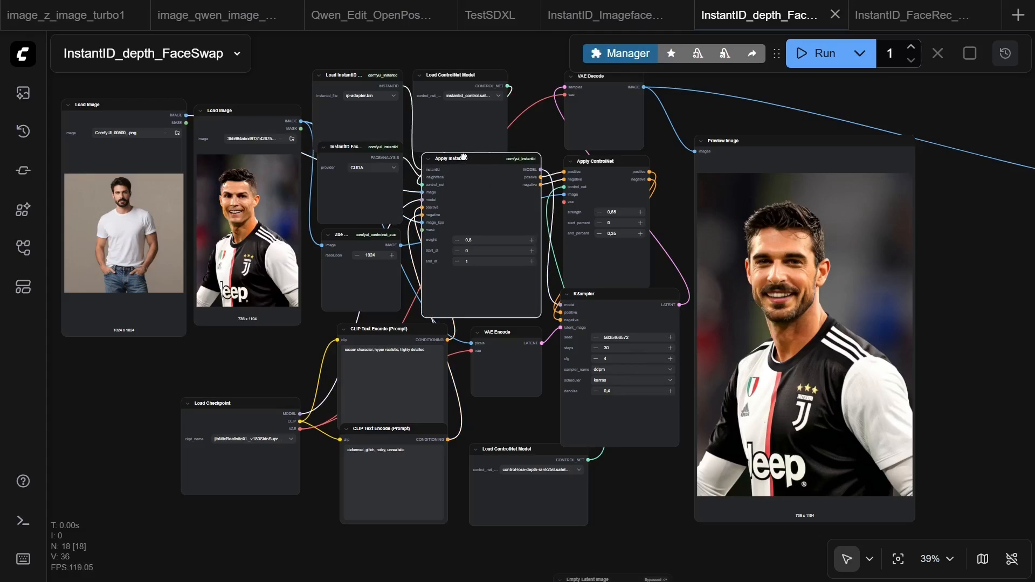
pyautogui.moveTo(457, 75); pyautogui.dragTo(459, 63)
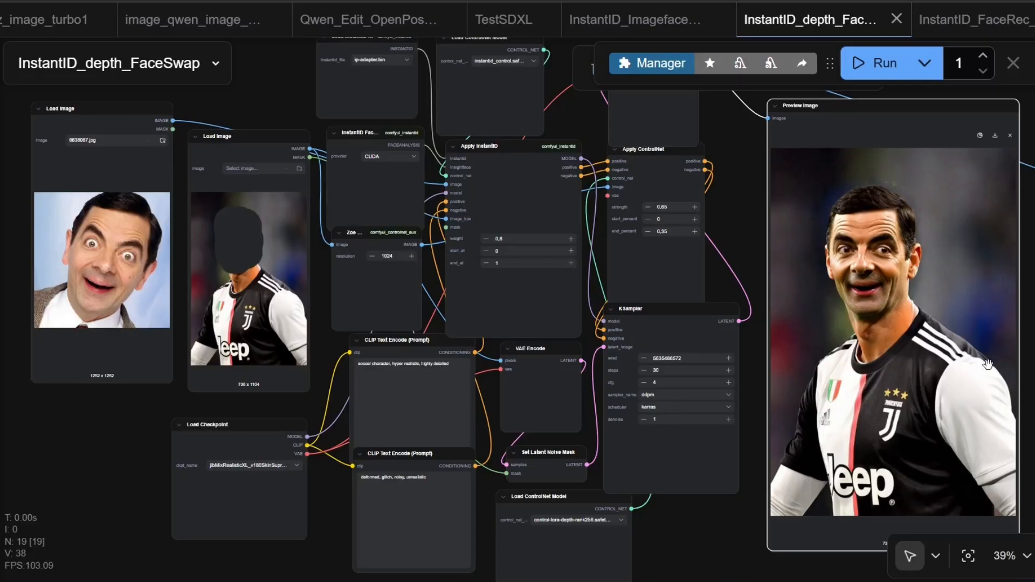
pyautogui.press('Escape')
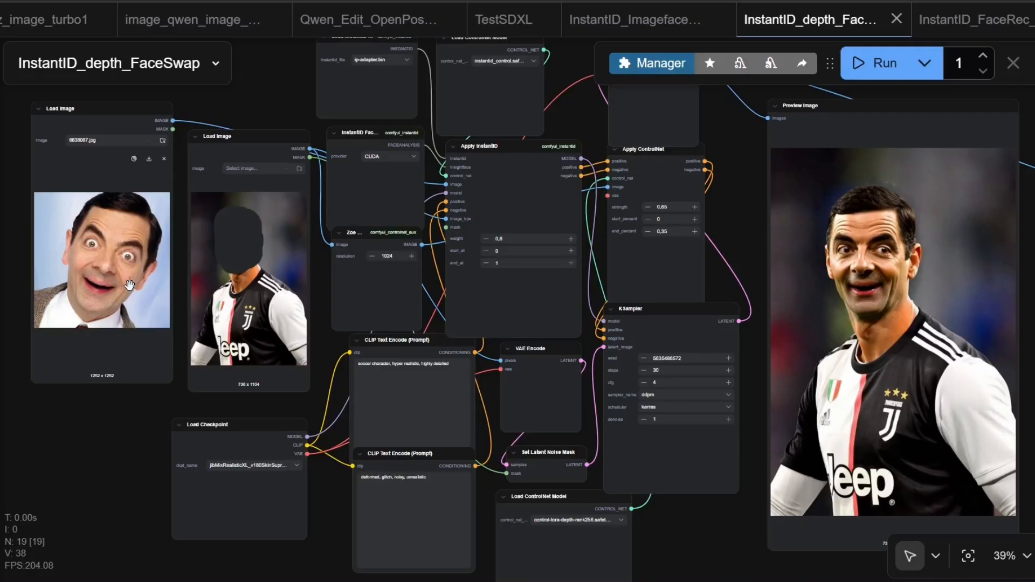
pyautogui.scroll(3, 850, 418)
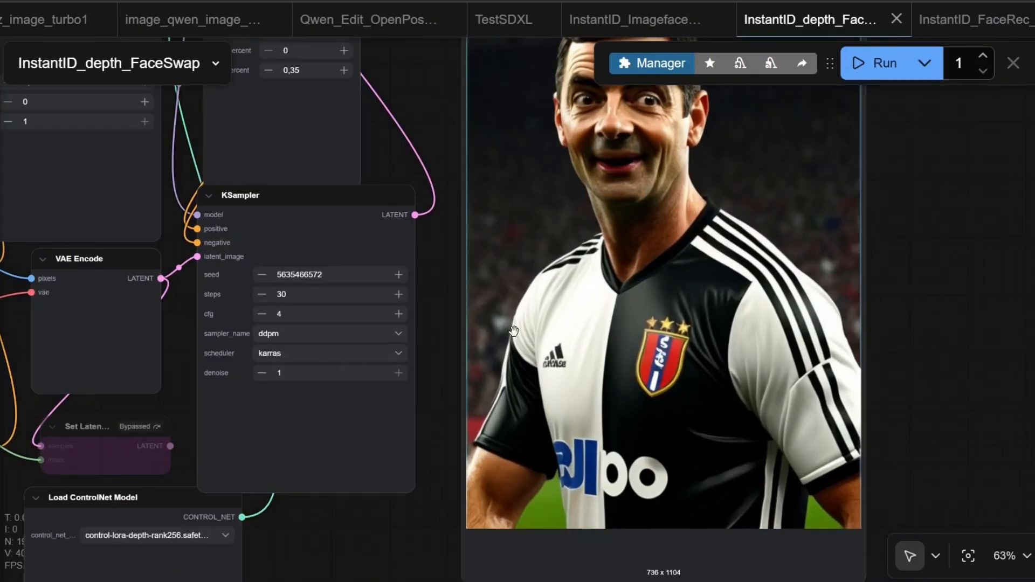
pyautogui.scroll(-3, 808, 364)
# Step: Re-enable the bypassed Set Latent Noise Mask node with Ctrl+B
pyautogui.moveTo(768, 376); pyautogui.dragTo(707, 368)
pyautogui.scroll(3, 485, 421)
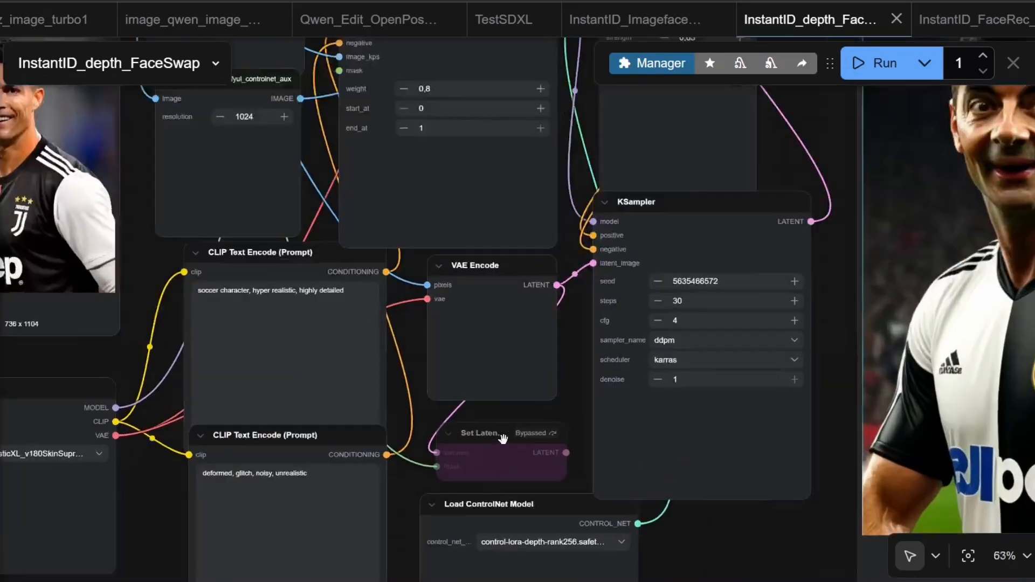
pyautogui.scroll(3, 485, 421)
pyautogui.click(491, 415)
pyautogui.hotkey('ctrl', 'b')
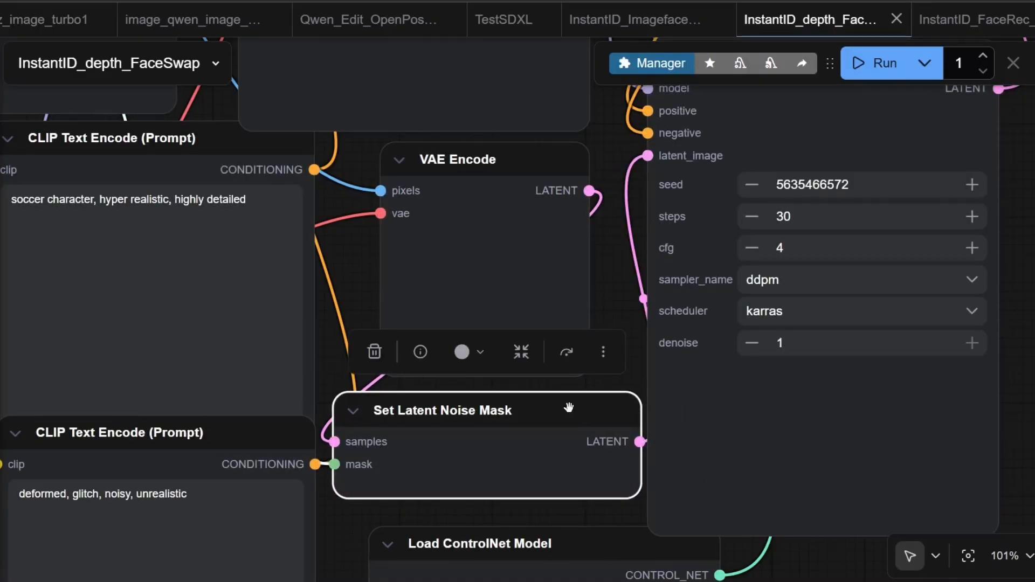
pyautogui.click(623, 276)
pyautogui.scroll(-5, 518, 323)
pyautogui.scroll(-2, 501, 324)
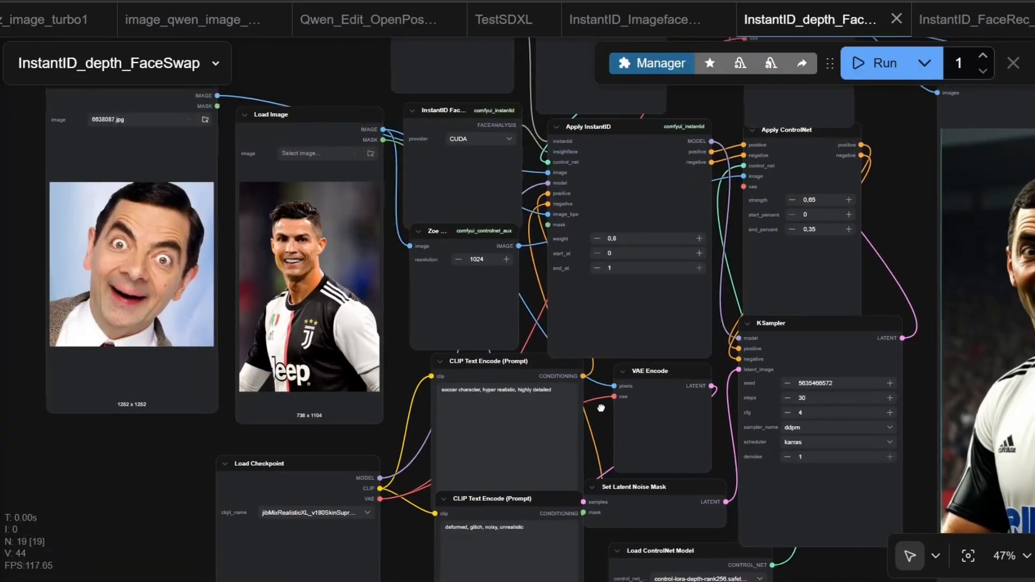
# Step: In the MaskEditor, paint a black mask over the footballer's face and hair and save it
pyautogui.rightClick(243, 114)
pyautogui.click(299, 353)
pyautogui.click(893, 306)
pyautogui.moveTo(884, 336); pyautogui.dragTo(875, 440)
pyautogui.click(852, 376)
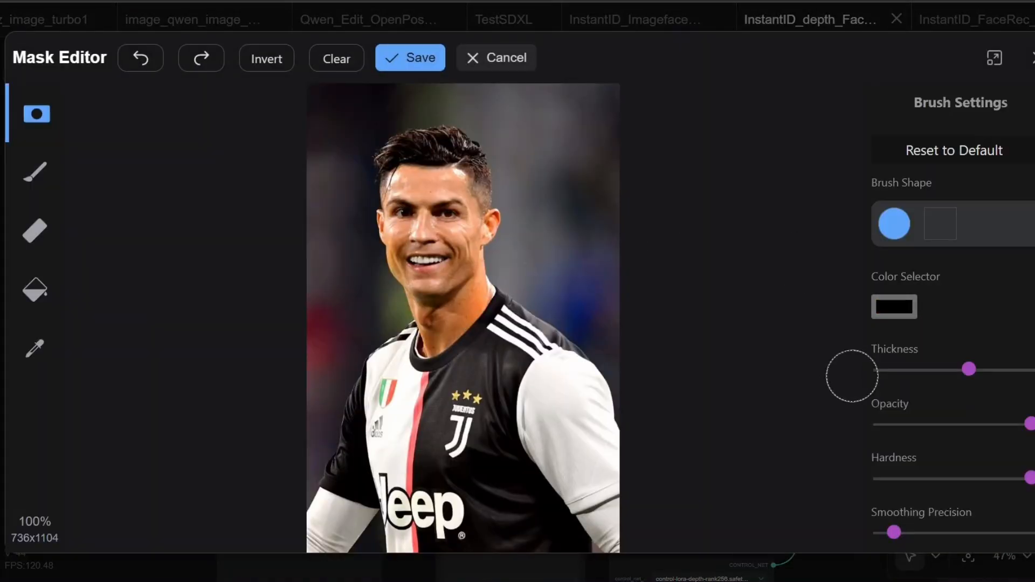
pyautogui.moveTo(415, 270); pyautogui.dragTo(441, 257)
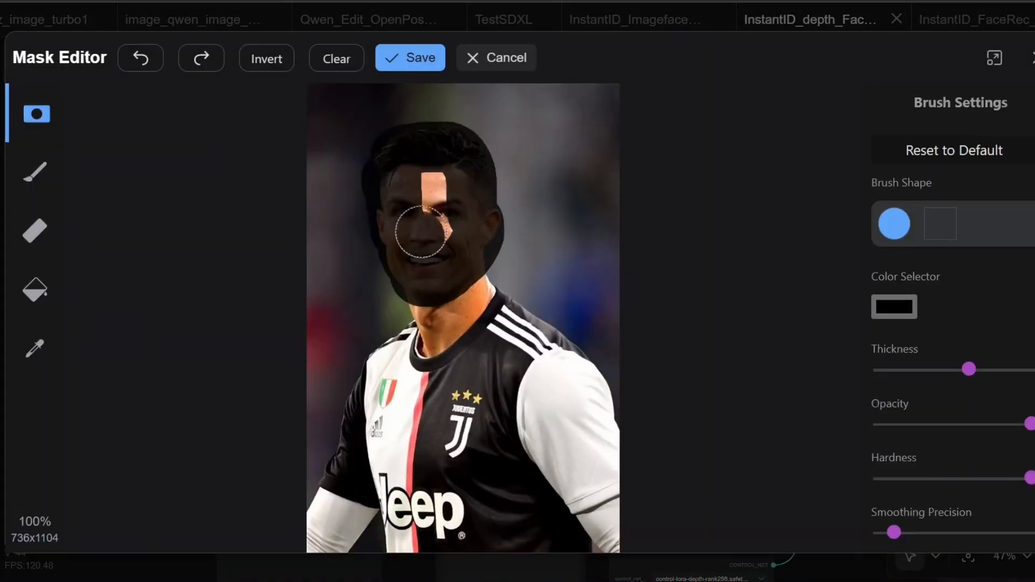
pyautogui.click(410, 57)
# Step: Run the masked face swap and inspect the generated result
pyautogui.click(885, 63)
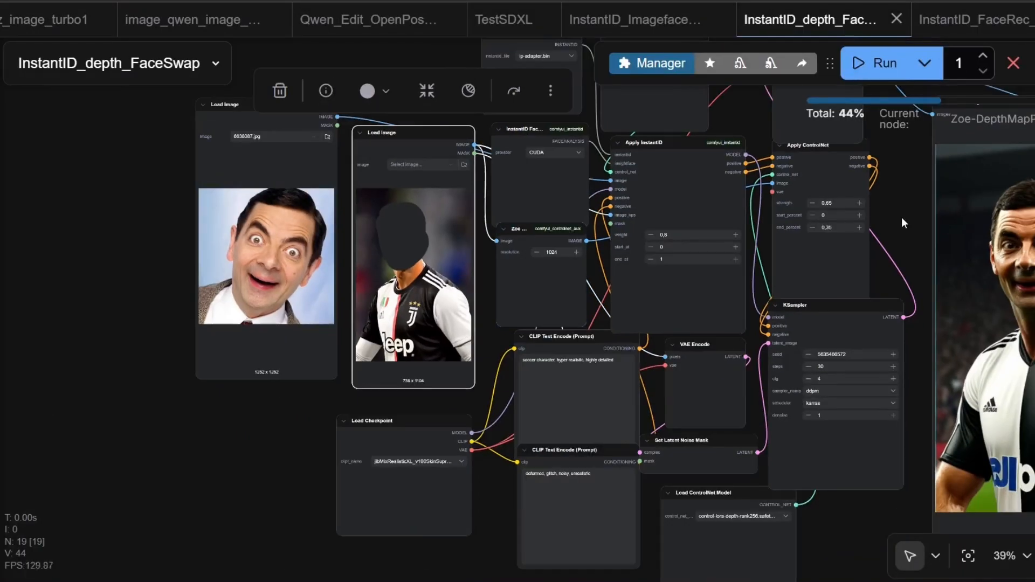
pyautogui.moveTo(805, 226); pyautogui.dragTo(696, 219)
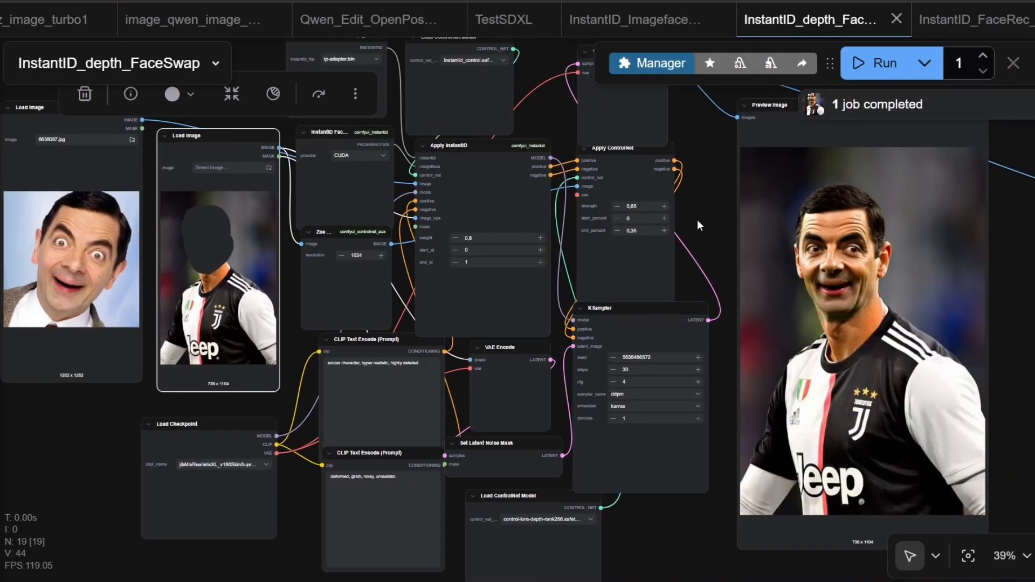
pyautogui.scroll(3, 697, 219)
pyautogui.scroll(-1, 696, 244)
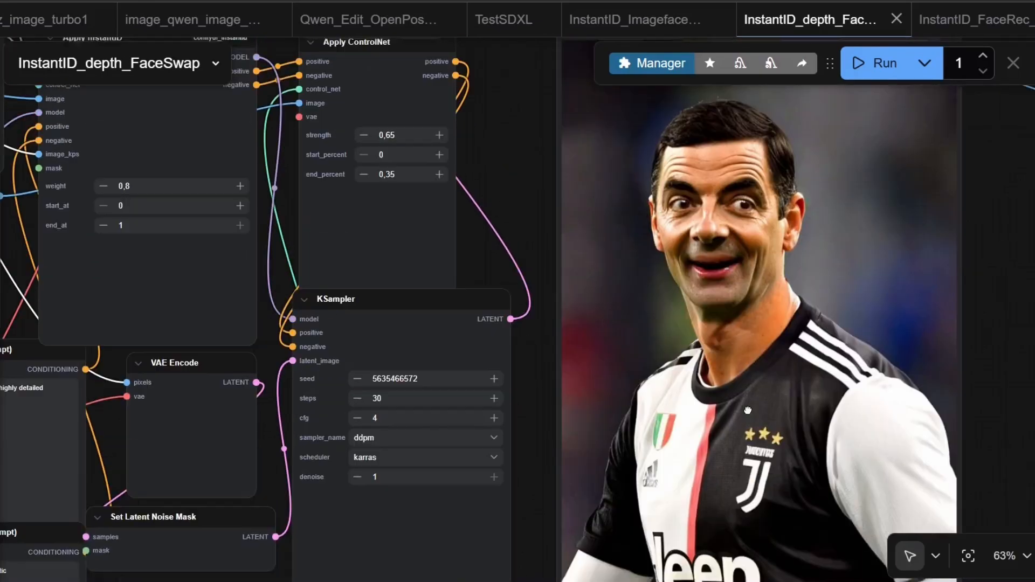
pyautogui.moveTo(728, 307); pyautogui.dragTo(688, 348)
pyautogui.scroll(-3, 688, 348)
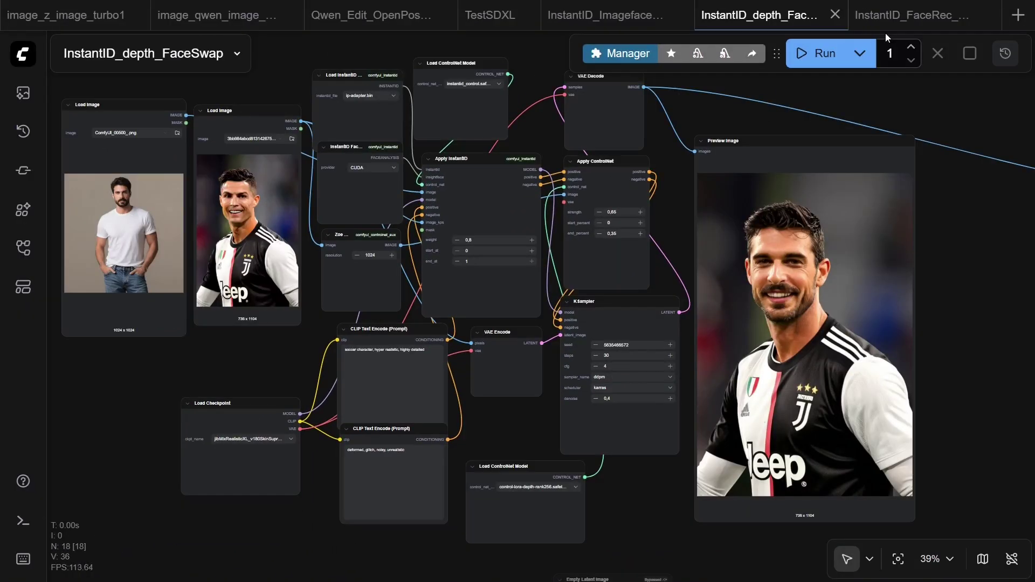
# Step: Switch to the InstantID_FaceRec_STYLE workflow and review its reference images and model loaders
pyautogui.click(897, 15)
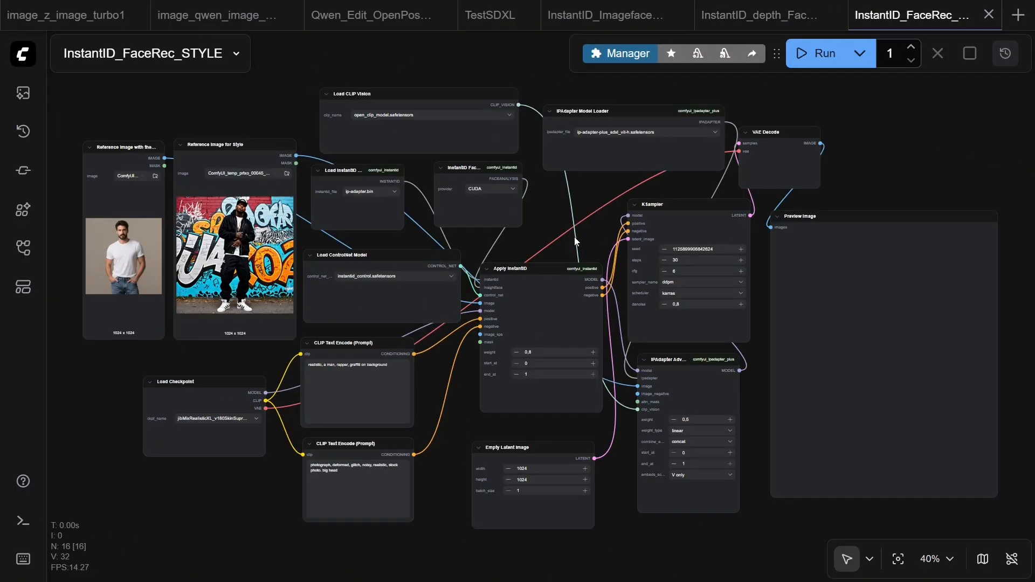
pyautogui.moveTo(262, 83); pyautogui.dragTo(261, 82)
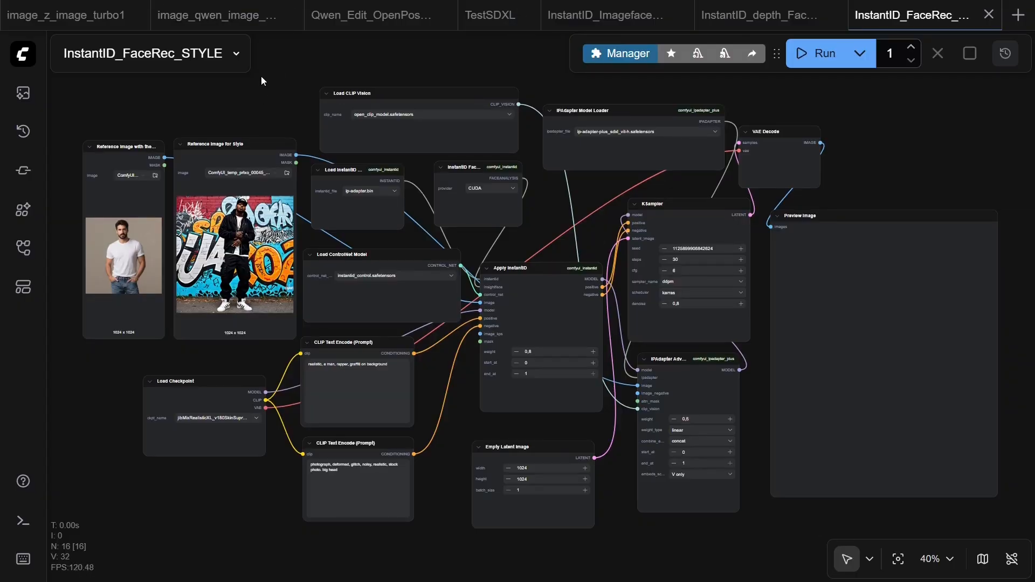
pyautogui.scroll(5, 140, 282)
pyautogui.scroll(3, 139, 281)
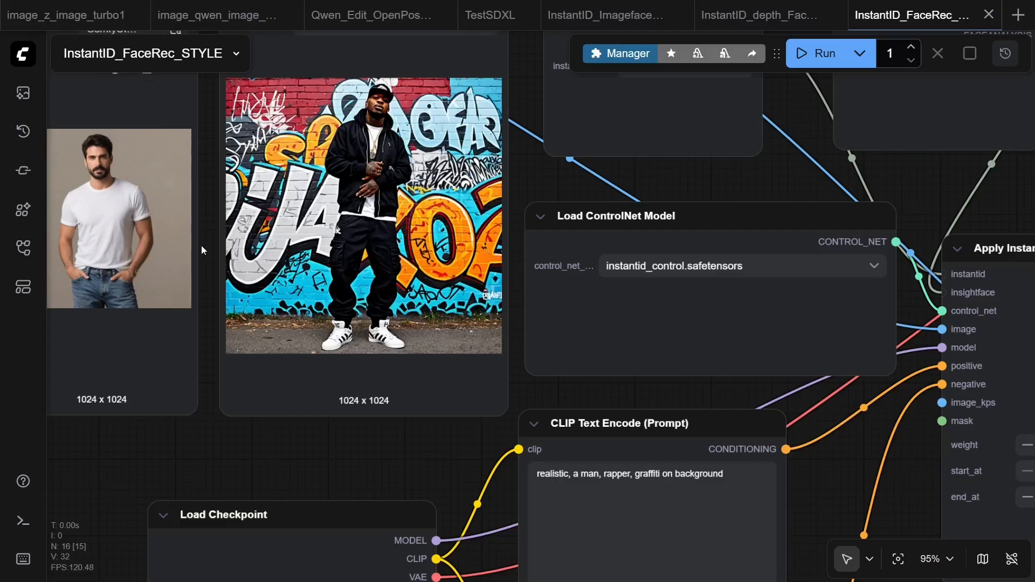
pyautogui.moveTo(202, 244); pyautogui.dragTo(296, 295)
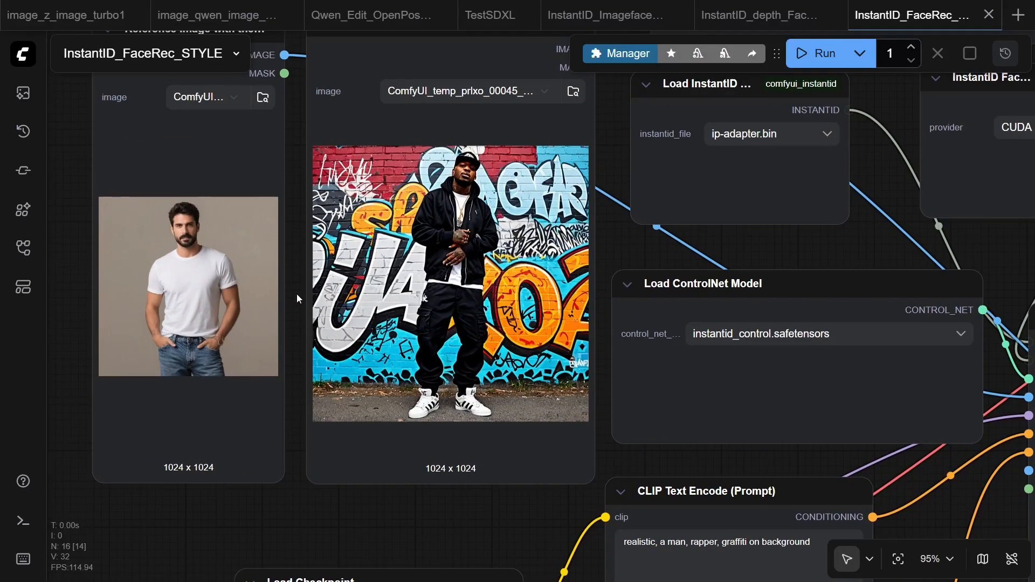
pyautogui.scroll(-3, 518, 364)
pyautogui.scroll(-1, 518, 363)
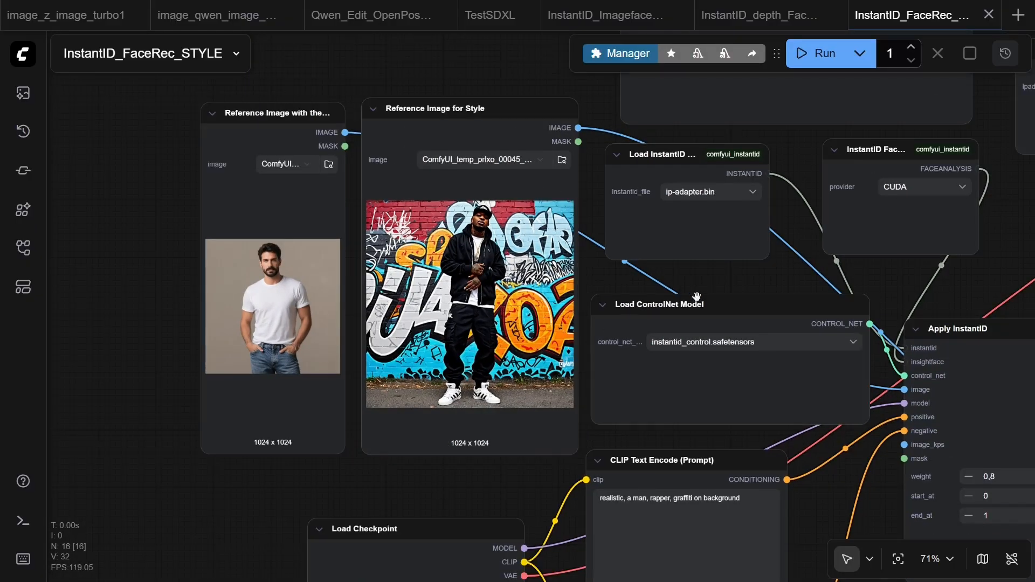
pyautogui.scroll(-1, 695, 296)
pyautogui.moveTo(696, 297)
pyautogui.mouseDown()
pyautogui.moveTo(524, 146)
pyautogui.moveTo(449, 104)
pyautogui.mouseUp()
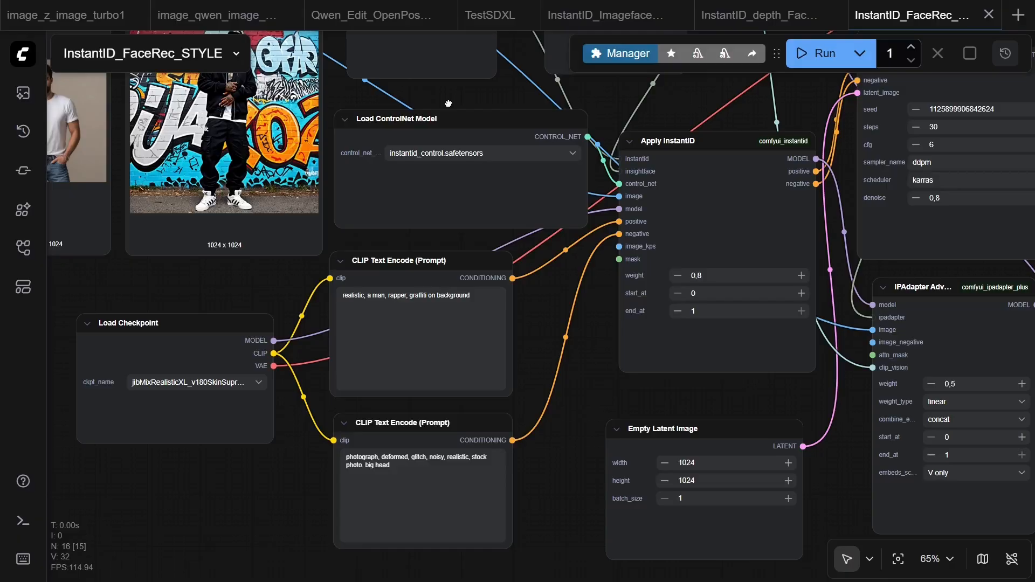
pyautogui.moveTo(449, 103)
pyautogui.mouseDown()
pyautogui.moveTo(435, 255)
pyautogui.moveTo(388, 336)
pyautogui.moveTo(316, 330)
pyautogui.moveTo(217, 287)
pyautogui.mouseUp()
# Step: Run the style workflow and watch the rapper portrait appear in the Preview Image node
pyautogui.click(813, 53)
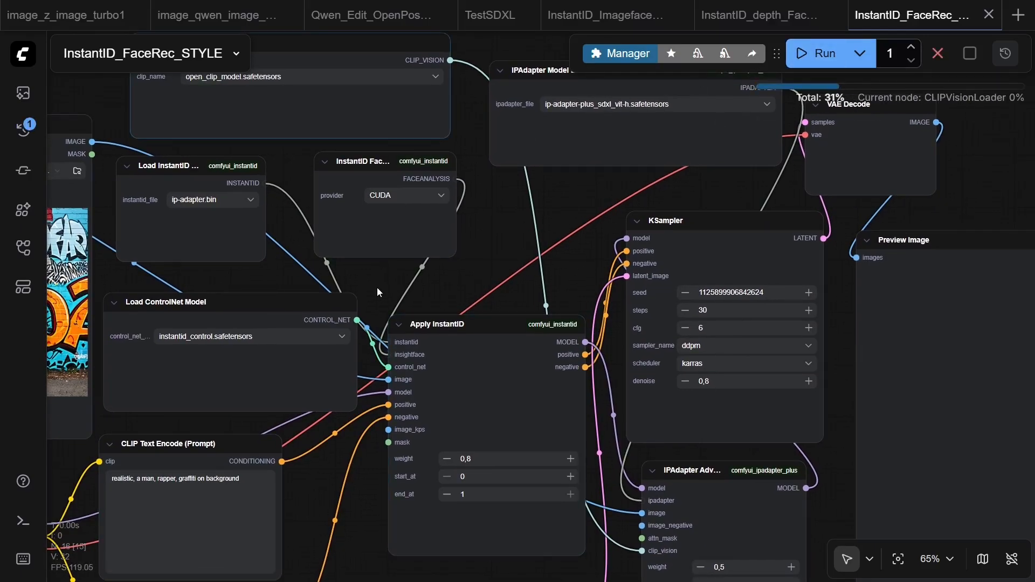
pyautogui.moveTo(377, 287)
pyautogui.mouseDown()
pyautogui.moveTo(270, 284)
pyautogui.moveTo(156, 188)
pyautogui.moveTo(140, 121)
pyautogui.mouseUp()
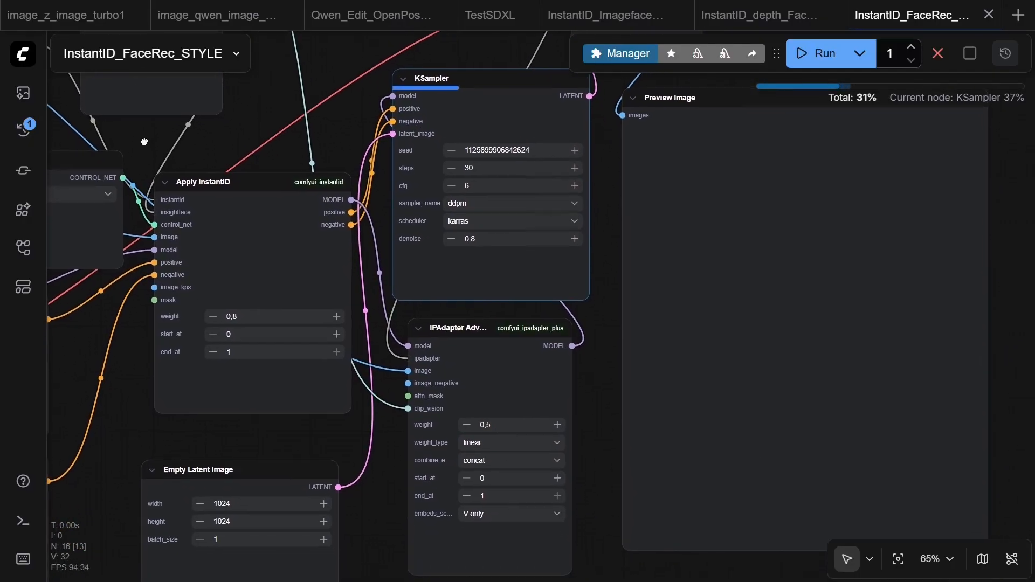
pyautogui.scroll(-1, 259, 123)
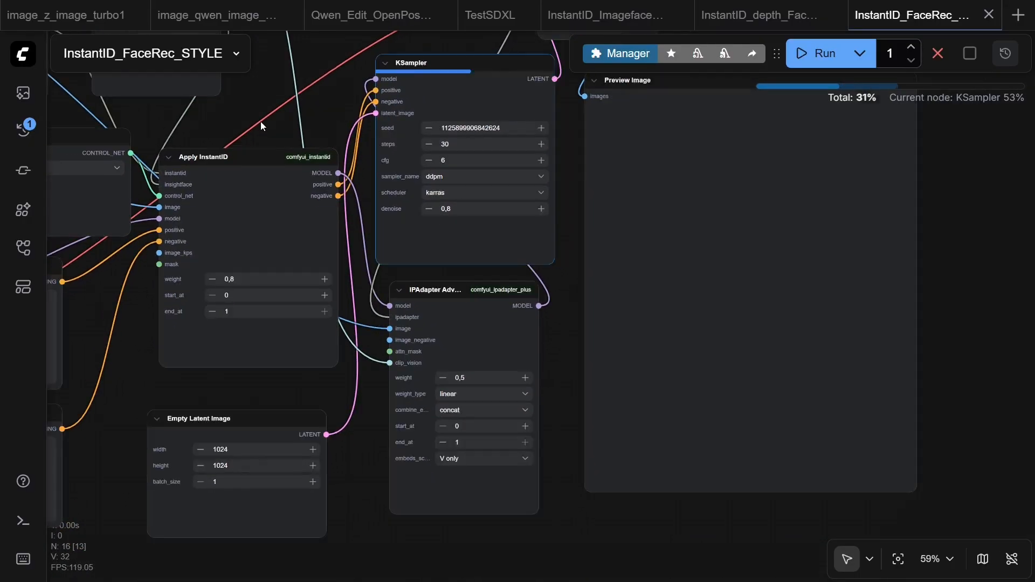
pyautogui.scroll(-2, 259, 123)
pyautogui.moveTo(259, 105); pyautogui.dragTo(162, 159)
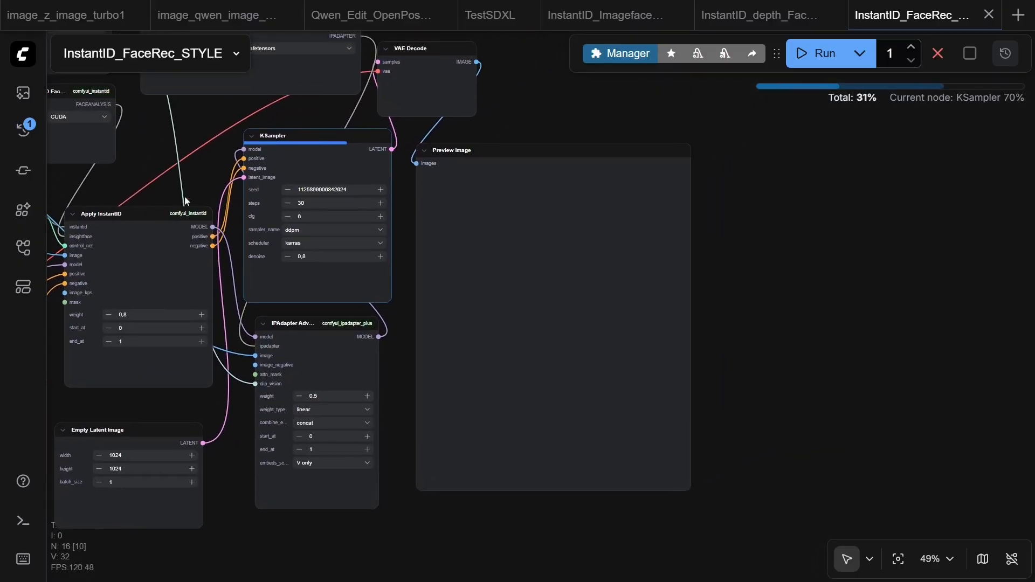
pyautogui.scroll(1, 819, 197)
pyautogui.scroll(1, 807, 178)
pyautogui.moveTo(807, 178); pyautogui.dragTo(809, 176)
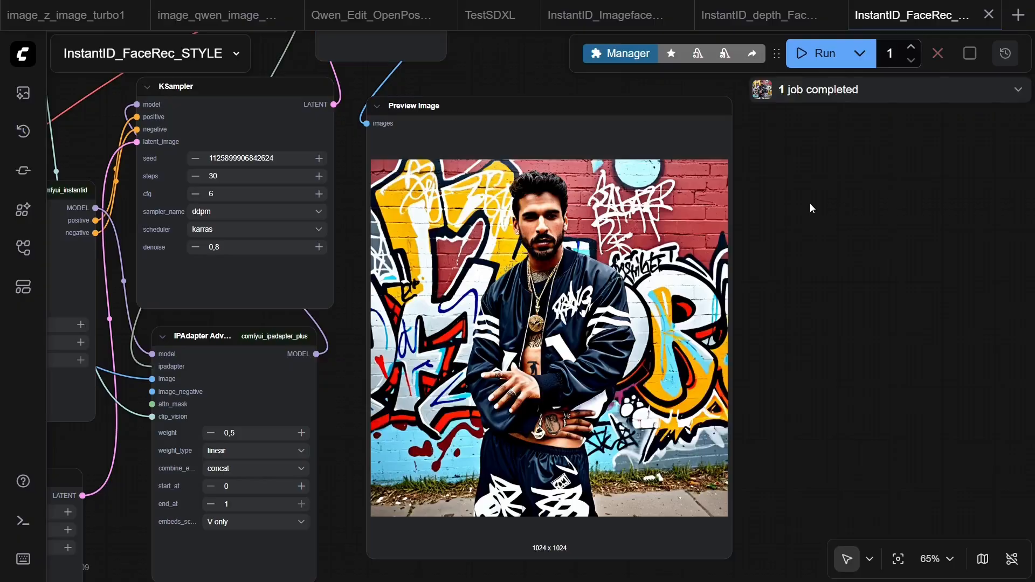
pyautogui.moveTo(548, 338)
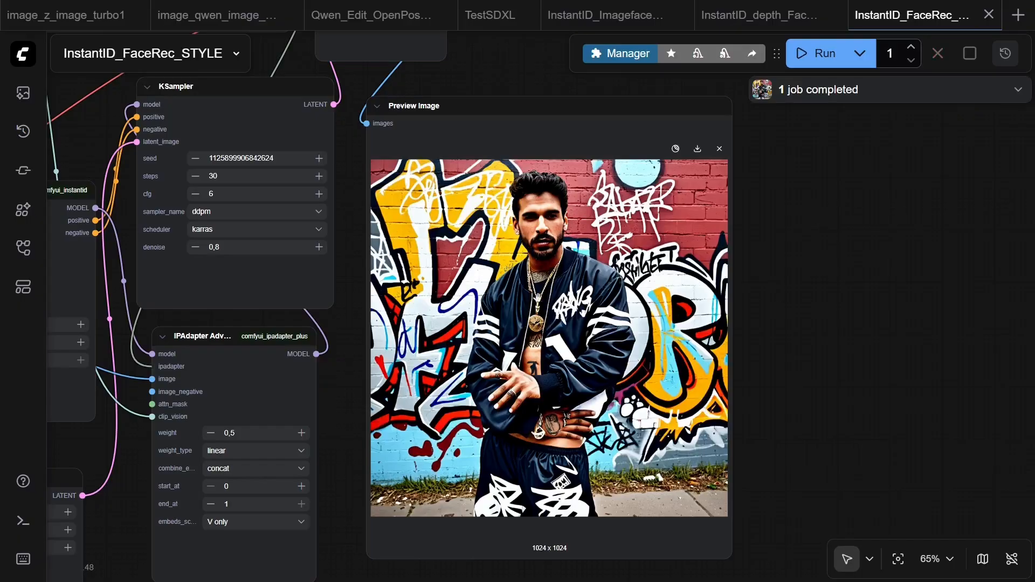
pyautogui.scroll(-5, 437, 322)
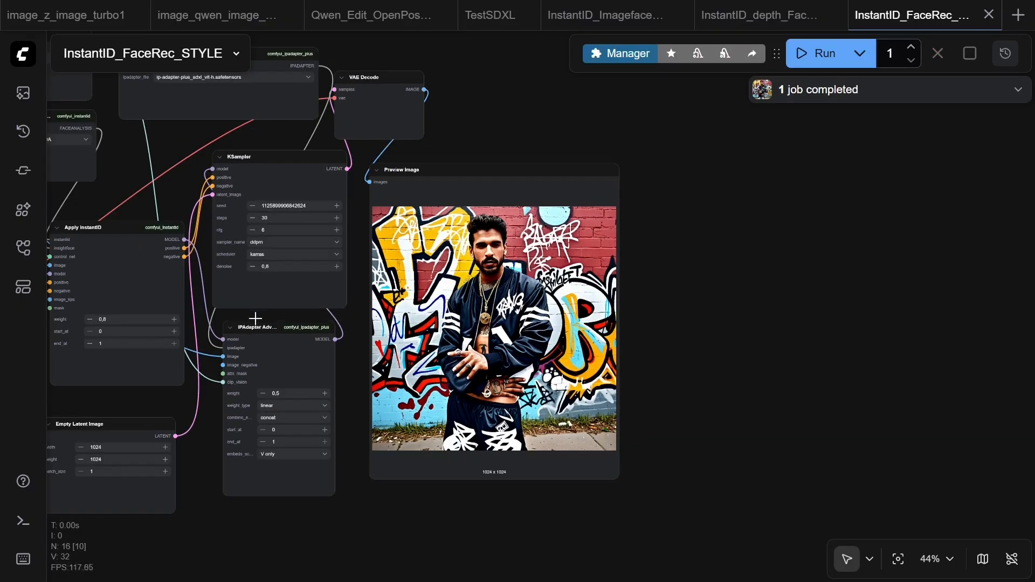
pyautogui.scroll(-4, 438, 322)
pyautogui.moveTo(340, 299); pyautogui.dragTo(668, 330)
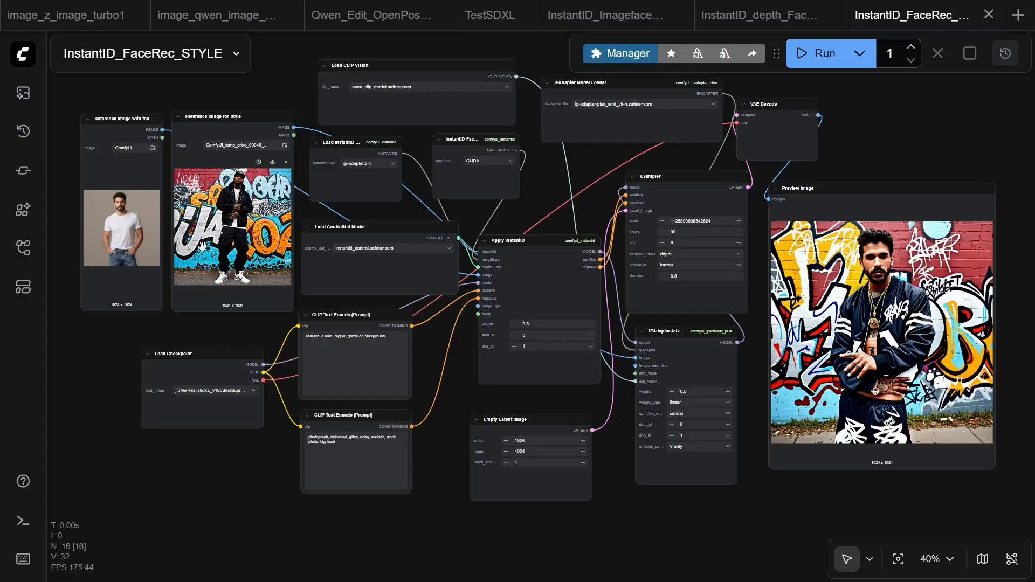
# Step: Move and enlarge the style and face reference image nodes beside the generated rapper portrait
pyautogui.moveTo(209, 117); pyautogui.dragTo(623, 207)
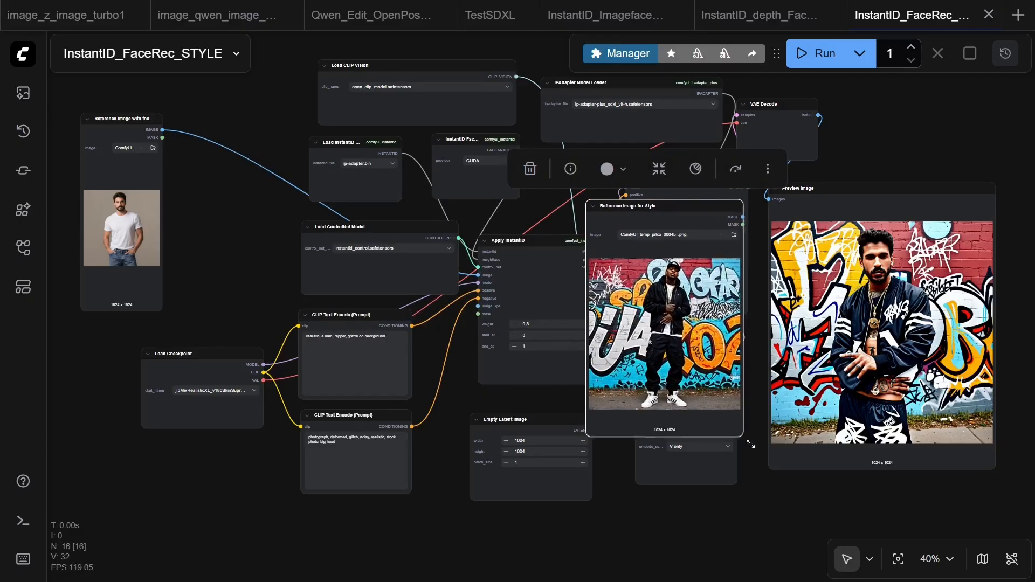
pyautogui.moveTo(707, 398); pyautogui.dragTo(760, 473)
pyautogui.click(128, 127)
pyautogui.moveTo(129, 124); pyautogui.dragTo(469, 203)
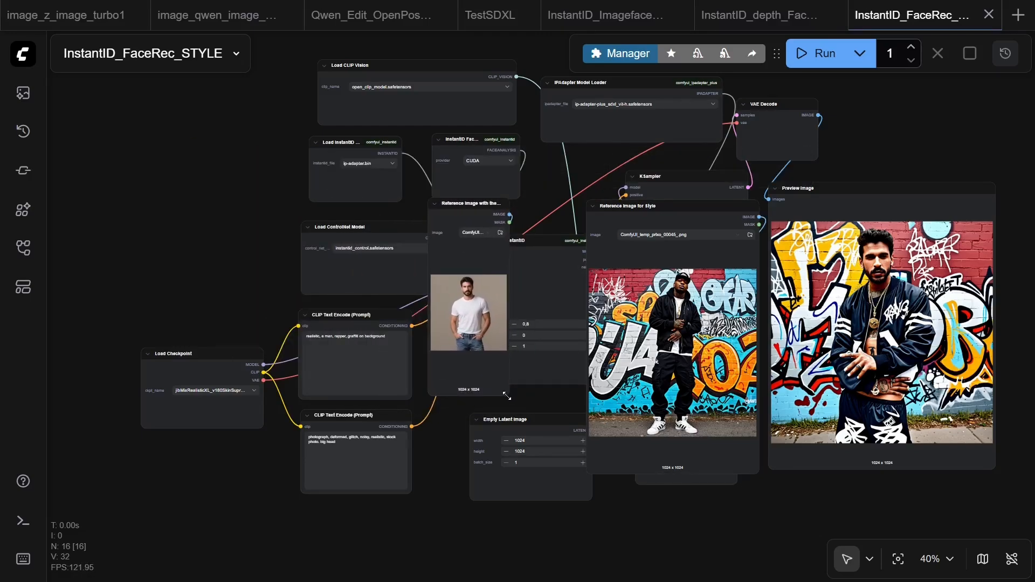
pyautogui.moveTo(508, 398); pyautogui.dragTo(581, 489)
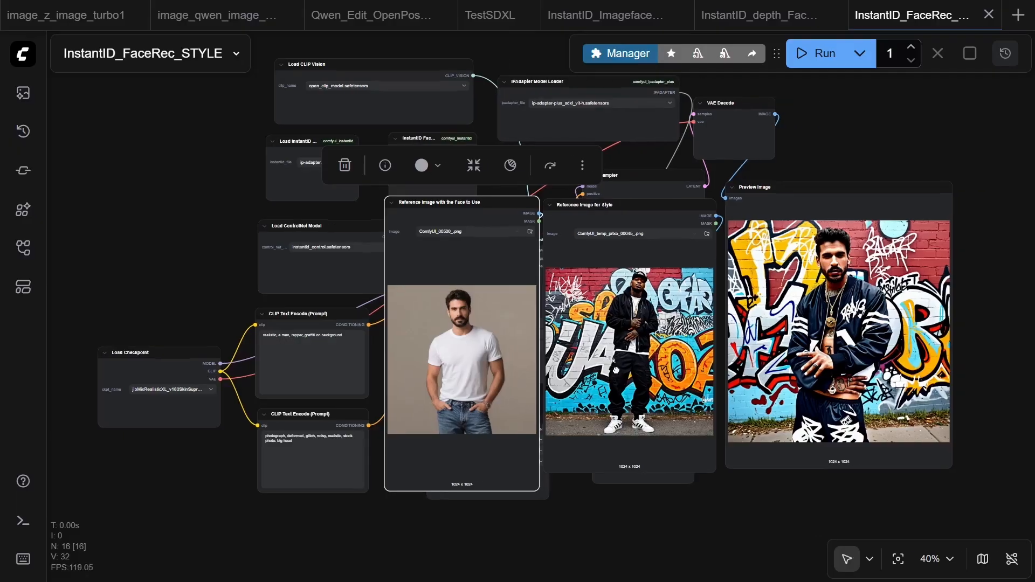
pyautogui.scroll(4, 688, 364)
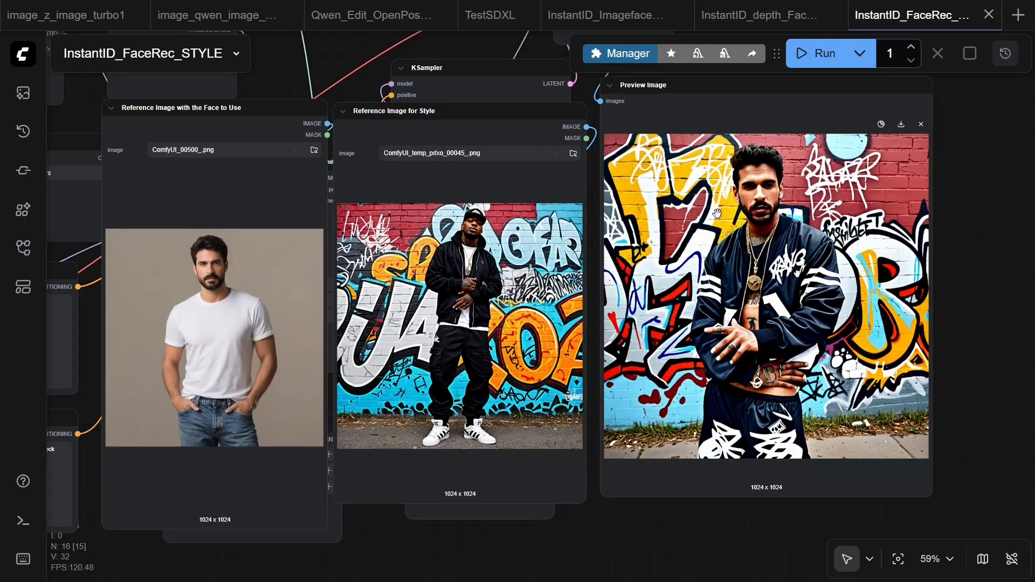
pyautogui.moveTo(716, 212); pyautogui.dragTo(738, 231)
pyautogui.hotkey('alt', 'Tab')
pyautogui.click(125, 34)
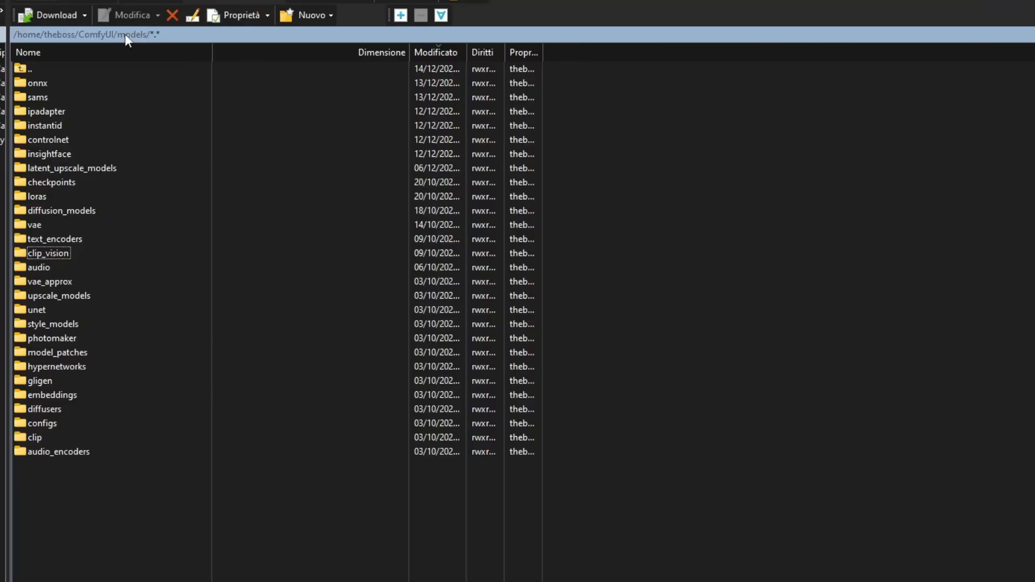
pyautogui.click(539, 197)
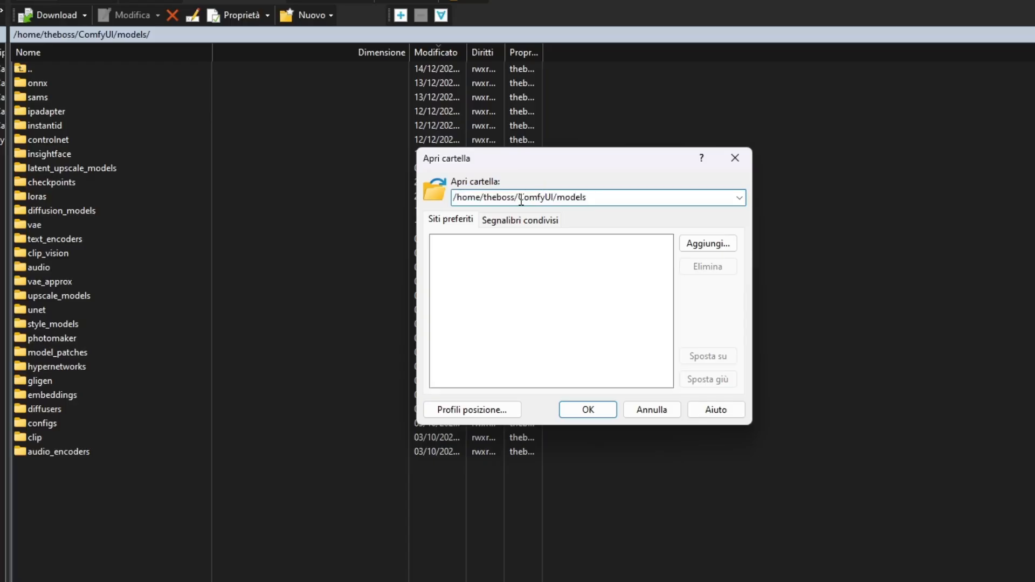
pyautogui.click(735, 158)
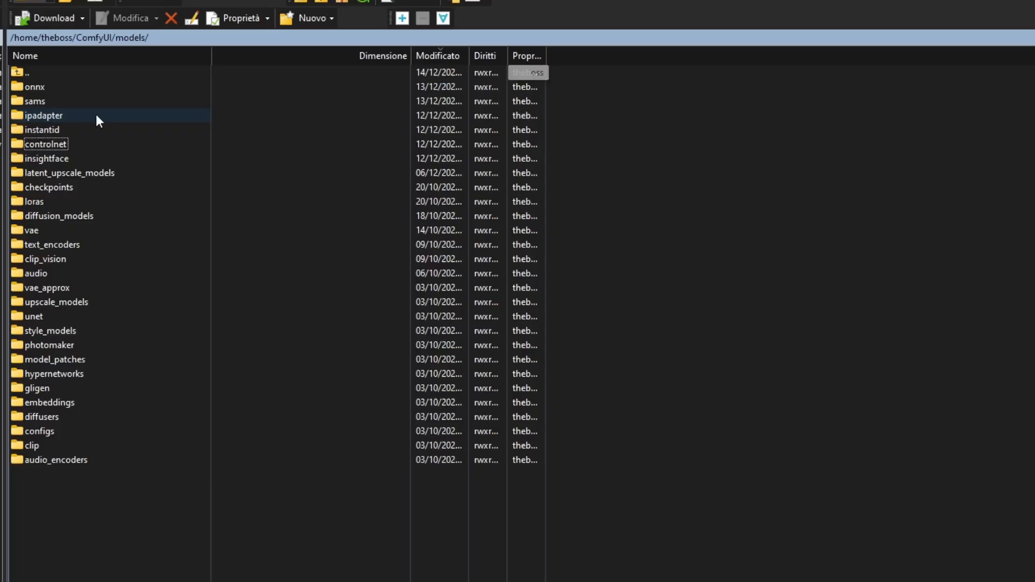
pyautogui.doubleClick(96, 120)
pyautogui.doubleClick(89, 72)
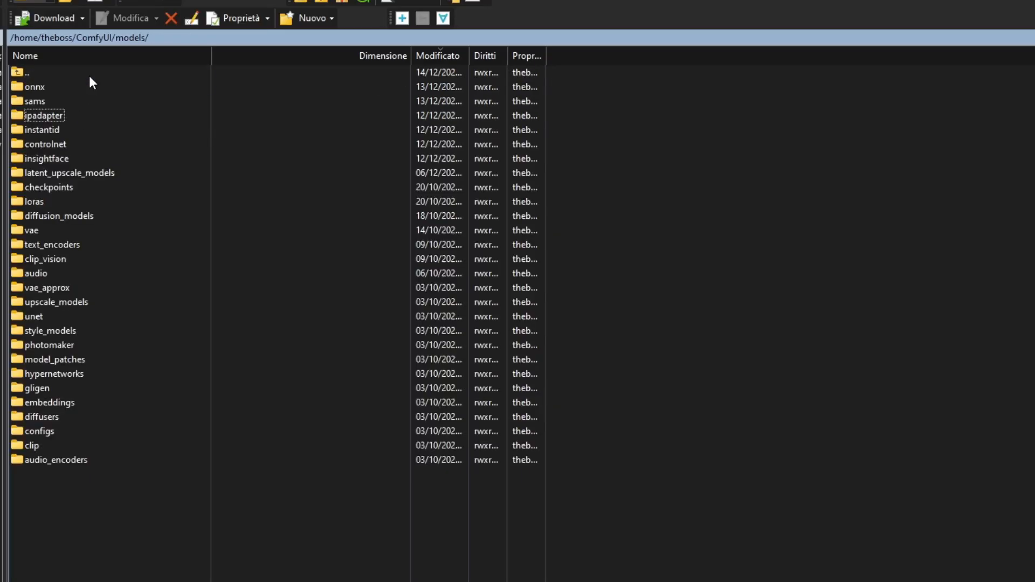
pyautogui.doubleClick(66, 130)
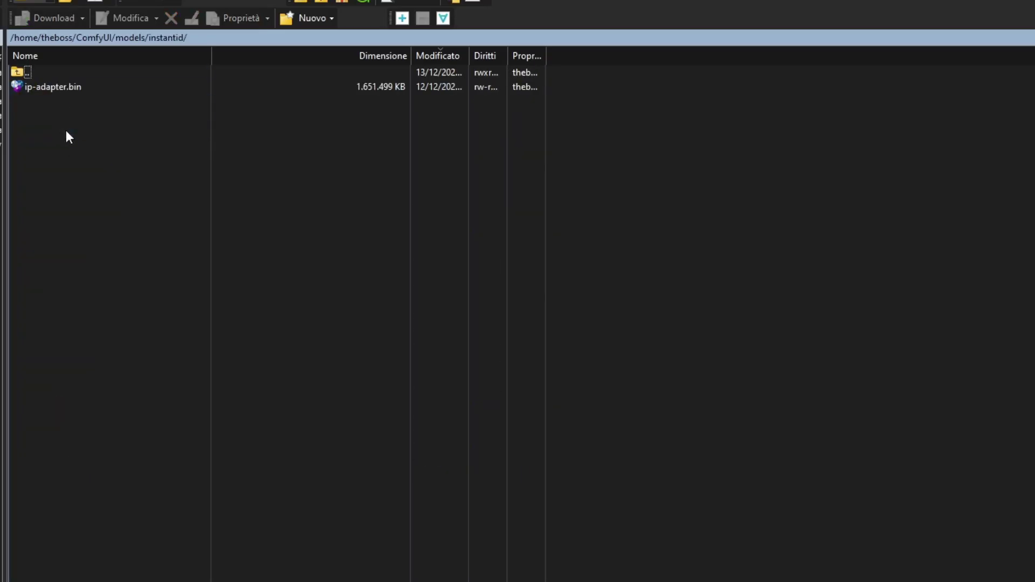
pyautogui.doubleClick(98, 74)
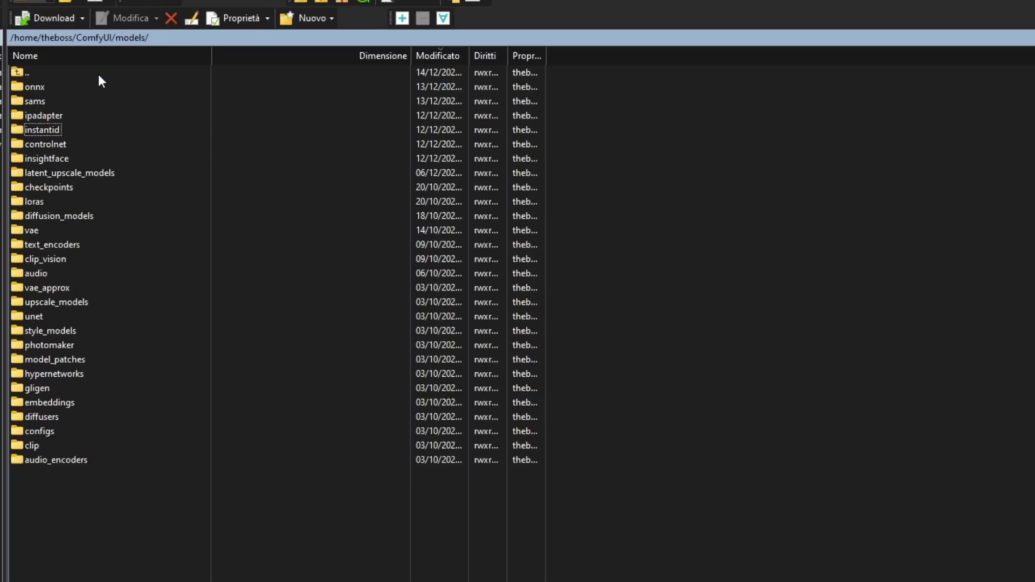
pyautogui.doubleClick(85, 145)
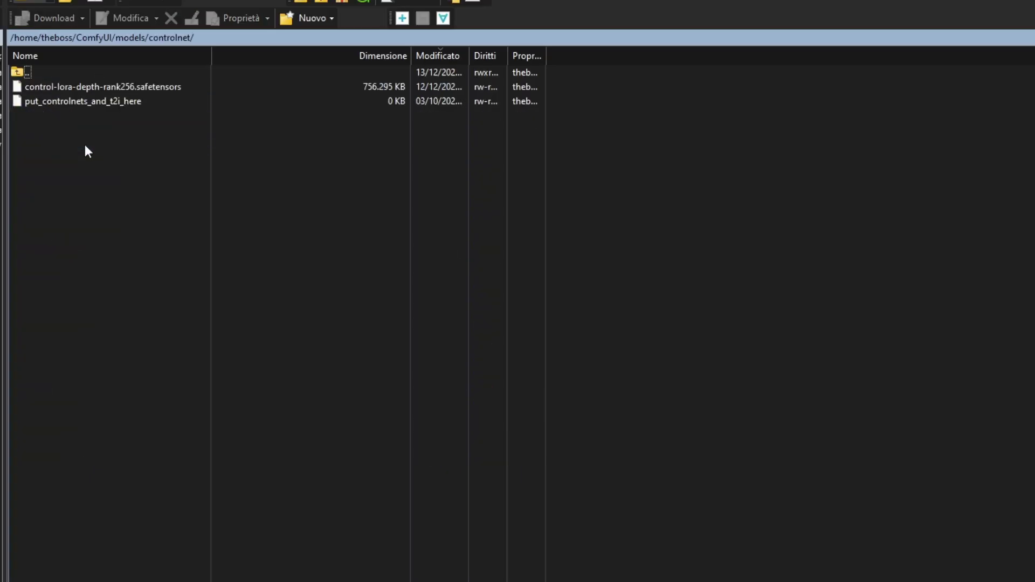
pyautogui.doubleClick(149, 72)
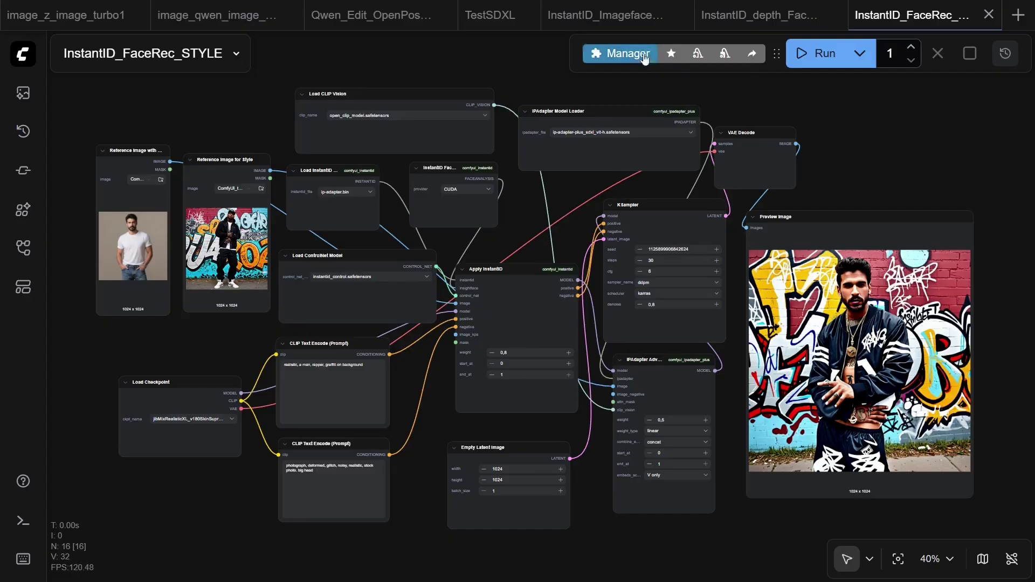
# Step: Search Custom Nodes Manager for ipadapter and open the ComfyUI_IPAdapter_plus project page
pyautogui.click(620, 54)
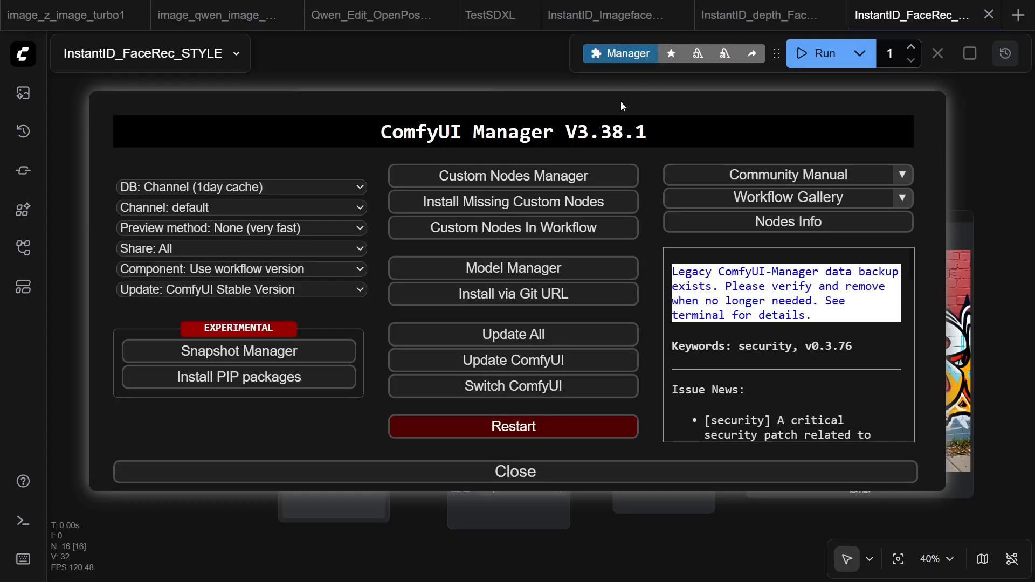
pyautogui.click(563, 171)
pyautogui.click(392, 98)
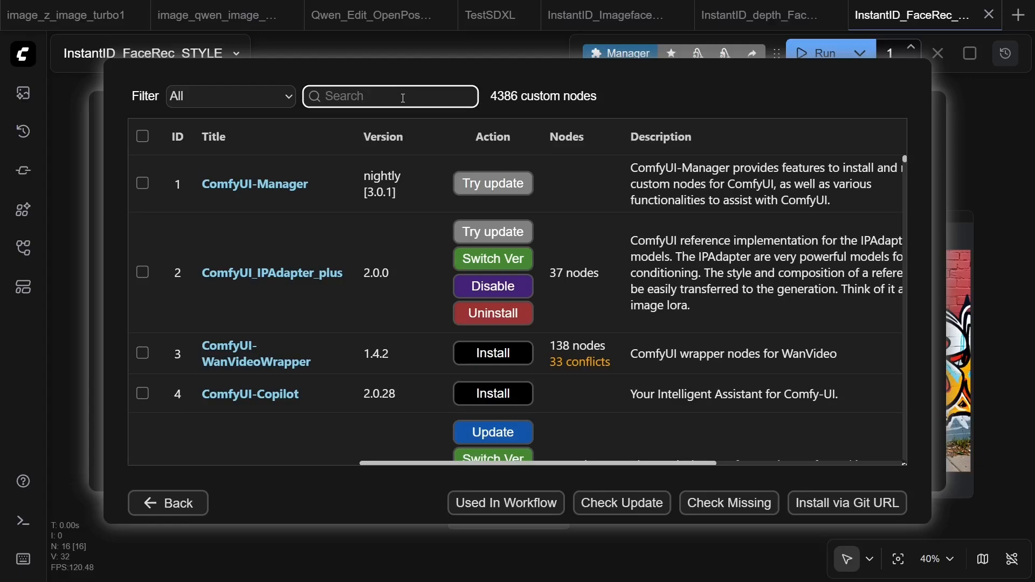
pyautogui.write('ipada')
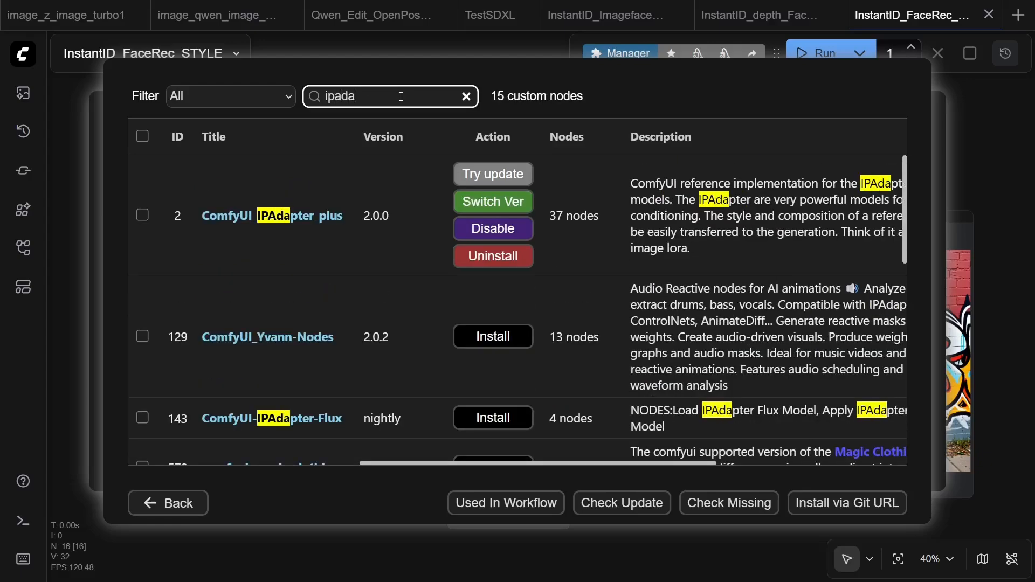
pyautogui.write('pter')
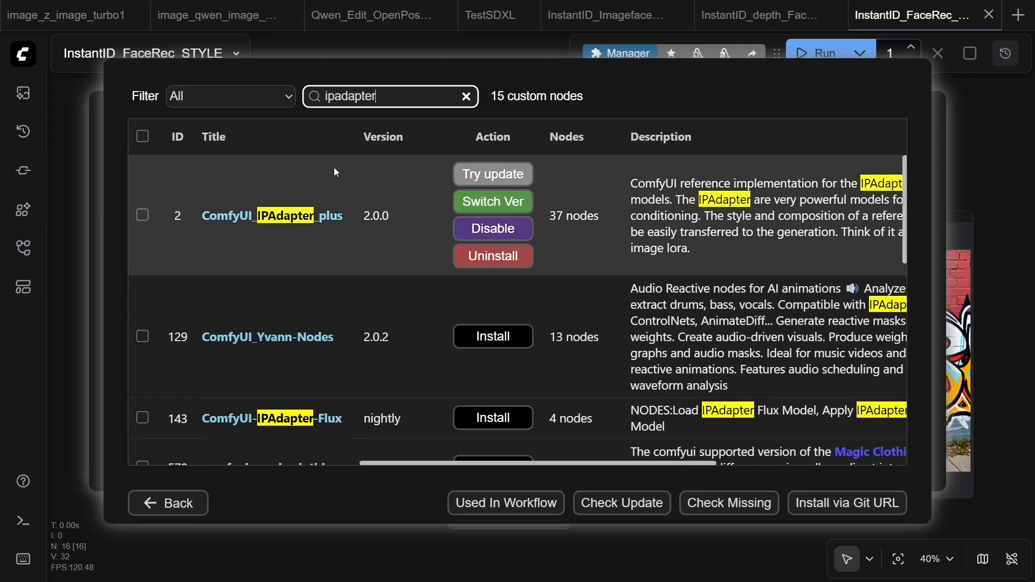
pyautogui.click(288, 216)
pyautogui.scroll(-5, 134, 348)
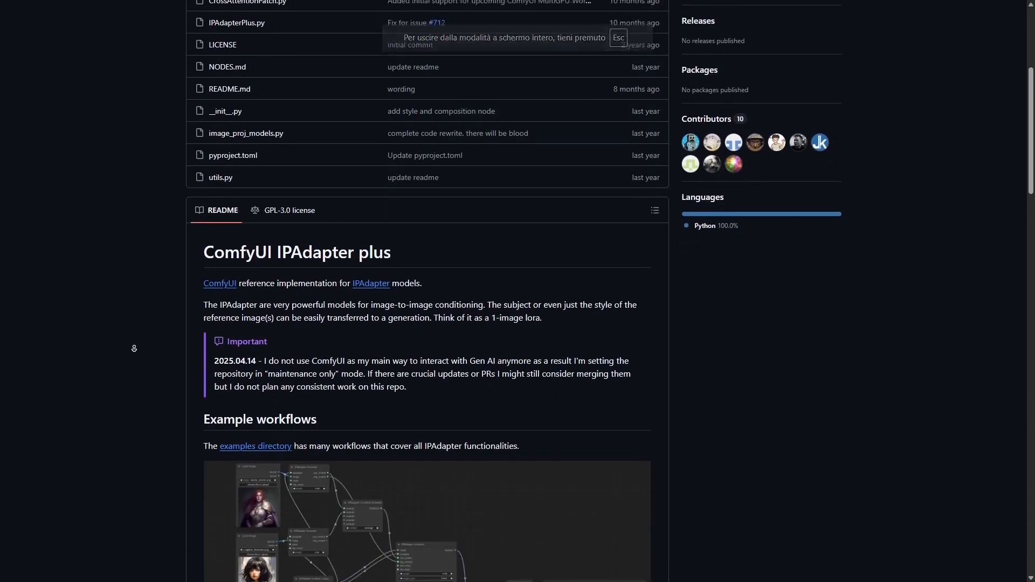
pyautogui.scroll(-5, 135, 348)
pyautogui.scroll(-5, 134, 348)
pyautogui.scroll(-5, 134, 348)
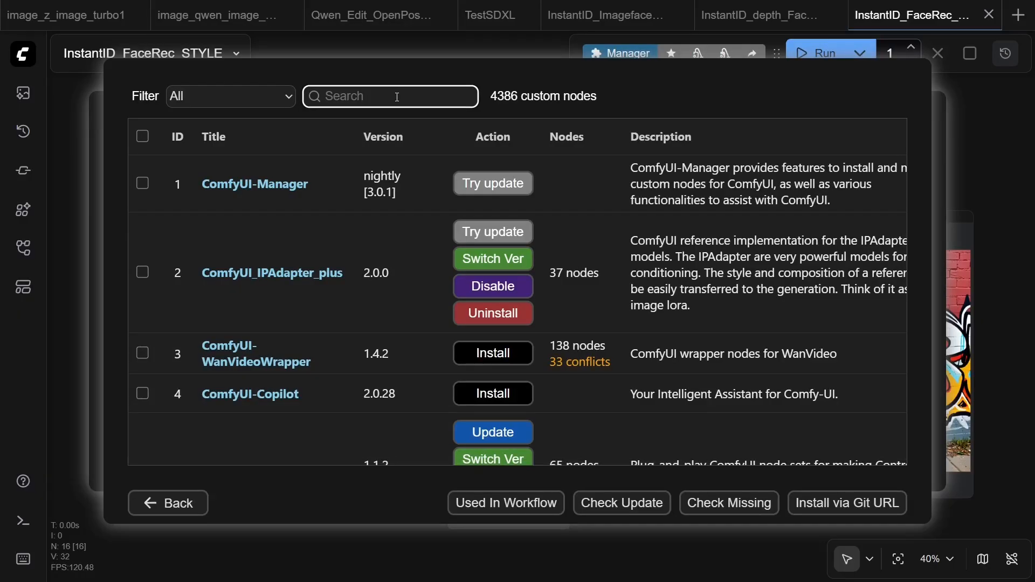
pyautogui.write('instant')
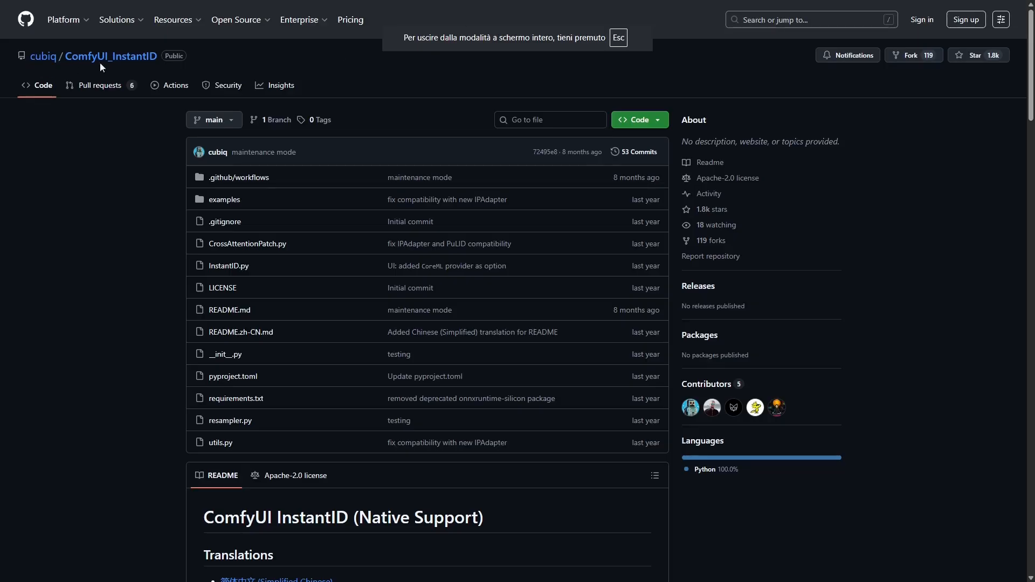
pyautogui.scroll(-3, 118, 248)
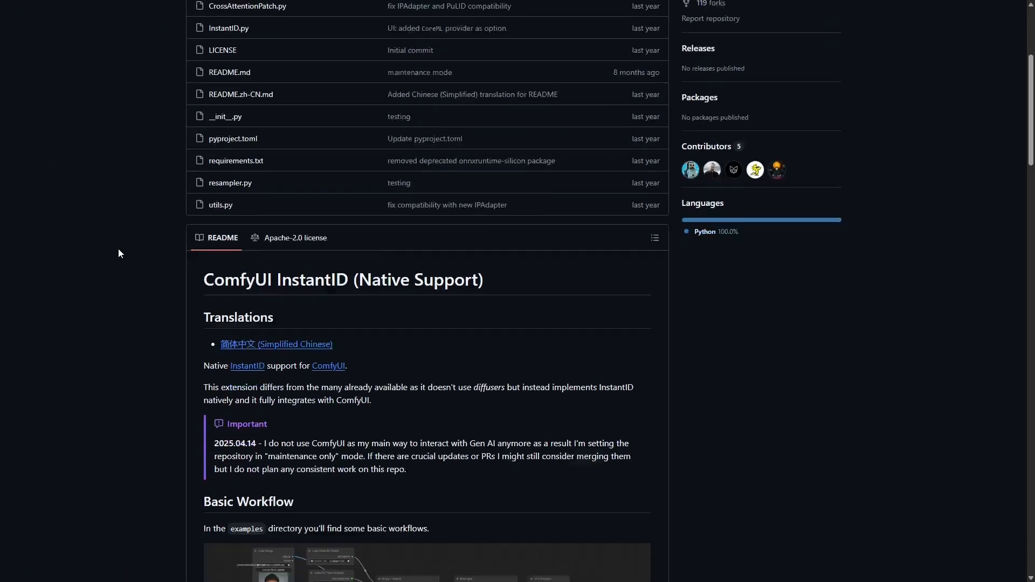